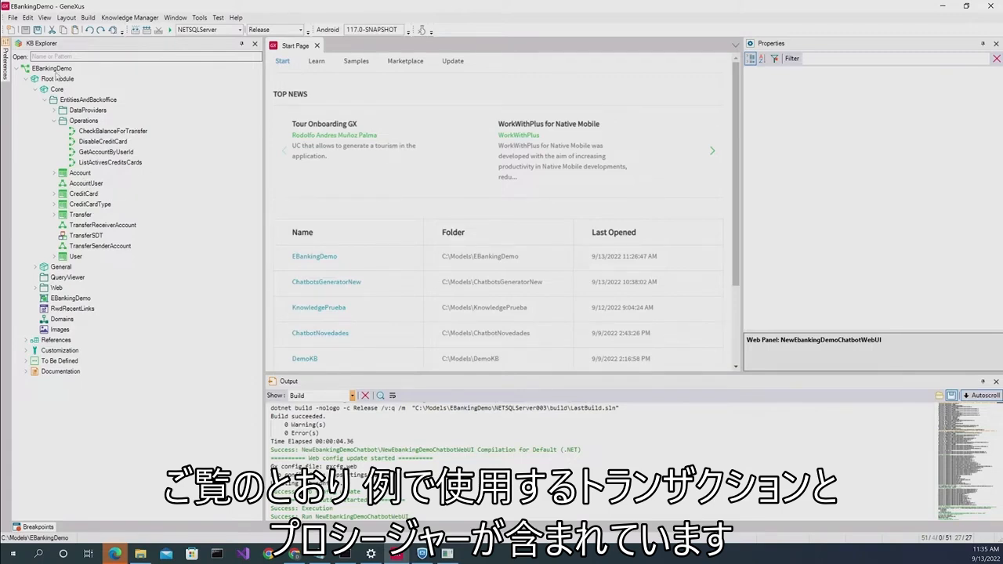
- Create a Conversational Flows object named NewEbankingDemo in the Root Module
left_click(57, 79)
right_click(57, 79)
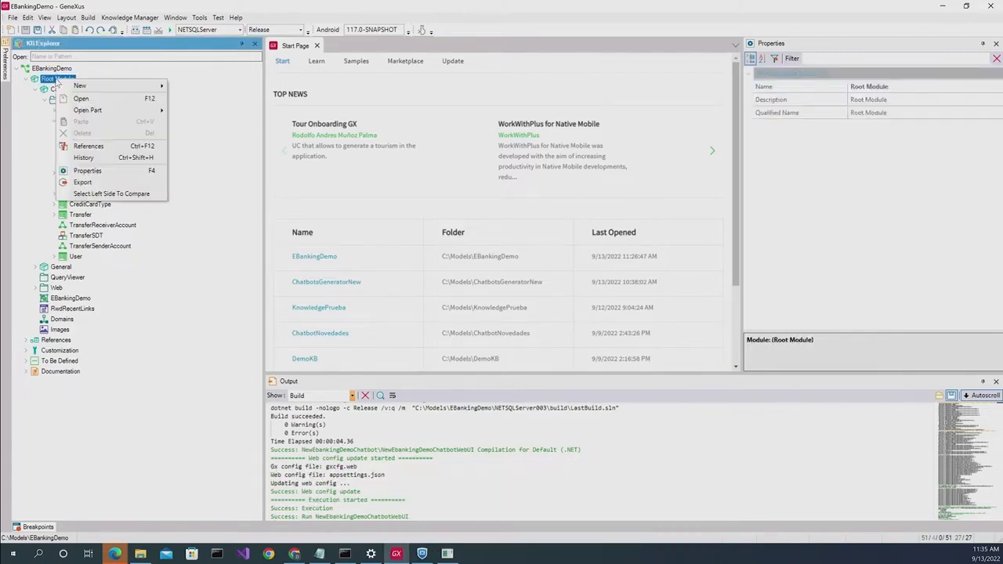
mouse_move(149, 86)
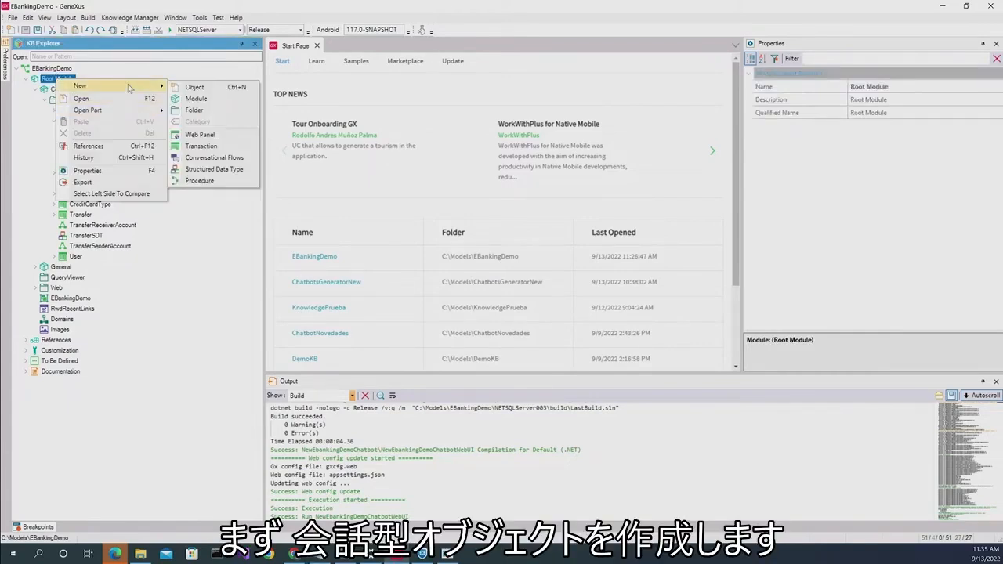
left_click(193, 159)
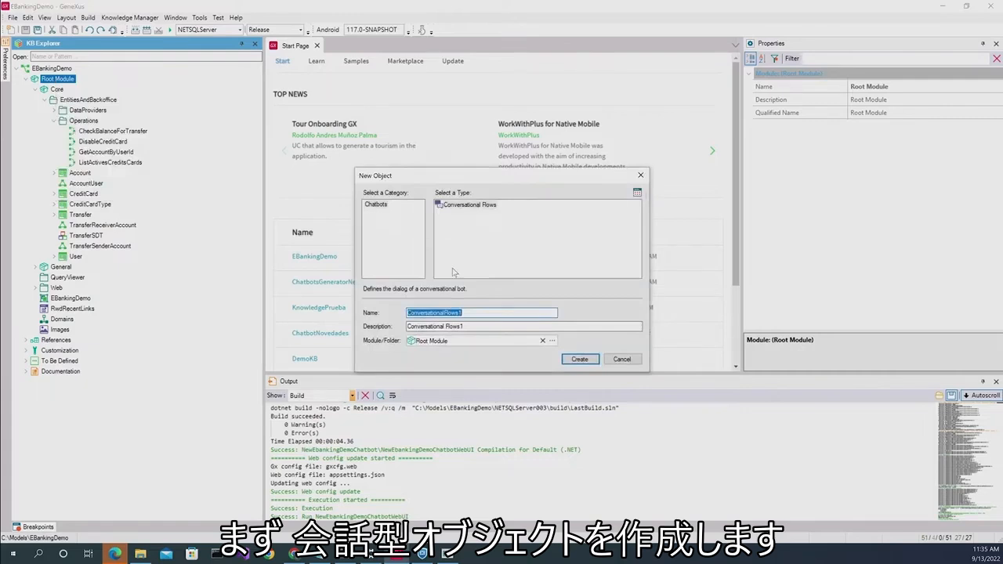
type("NewEban")
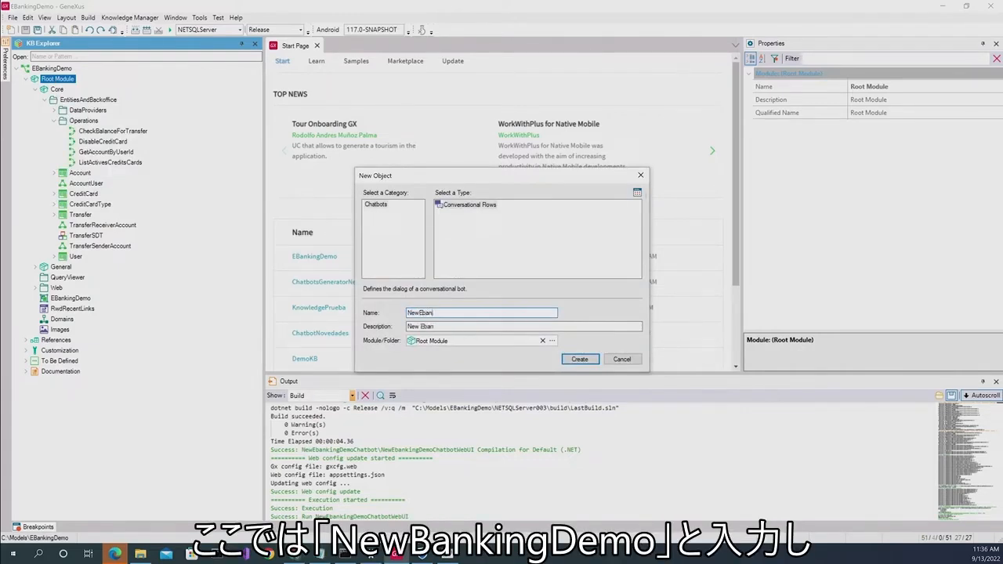
type("kingDemo")
left_click(580, 360)
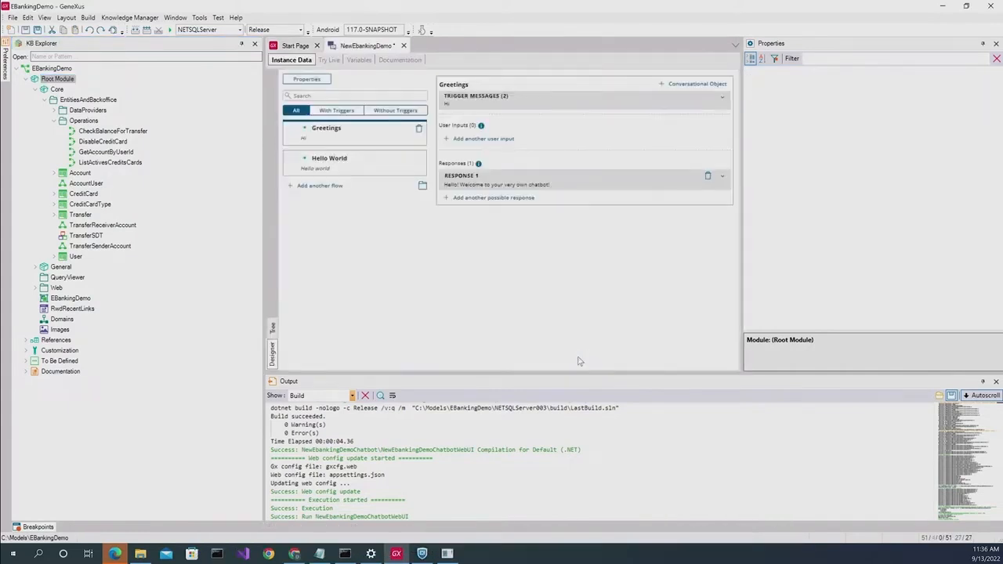
- Set the conversational object's NLP Provider to None and Generate Dynamic Provider to True, and save it
left_click(320, 79)
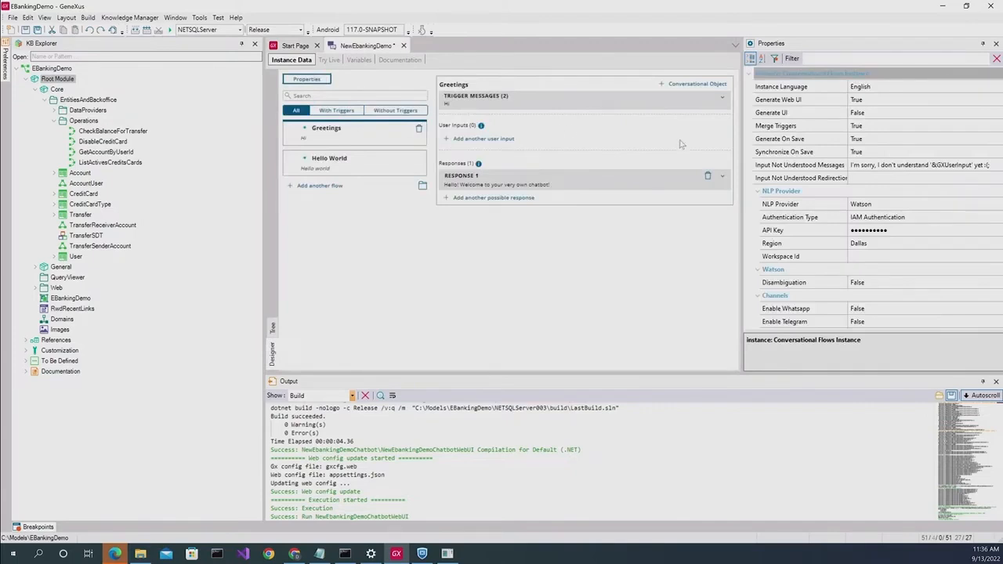
left_click(937, 208)
left_click(997, 204)
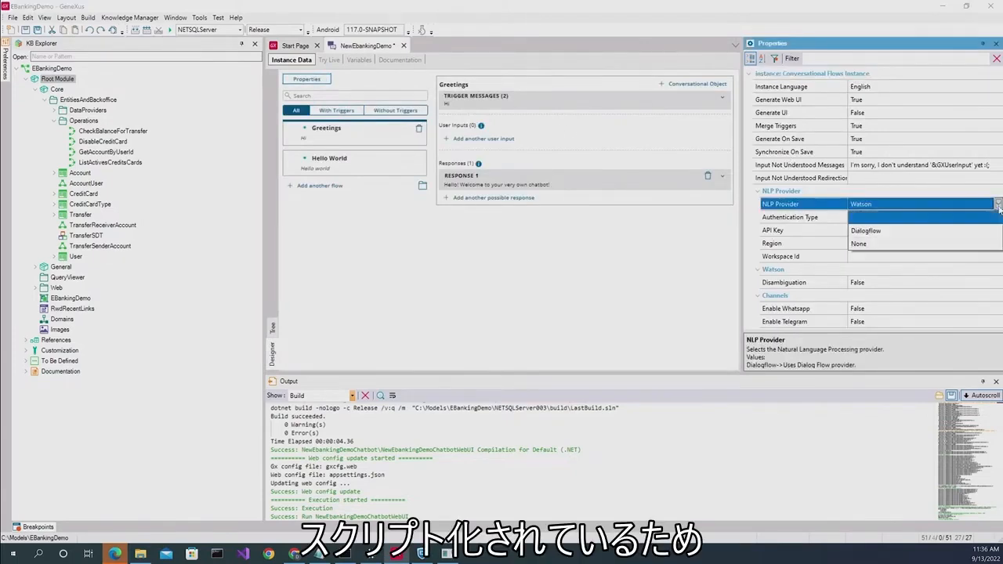
left_click(862, 244)
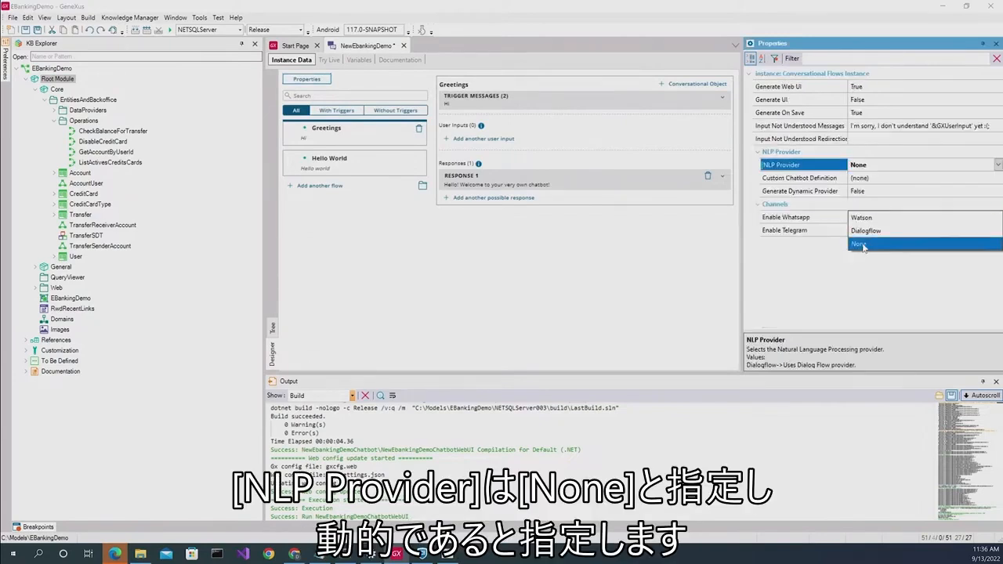
left_click(961, 193)
left_click(998, 192)
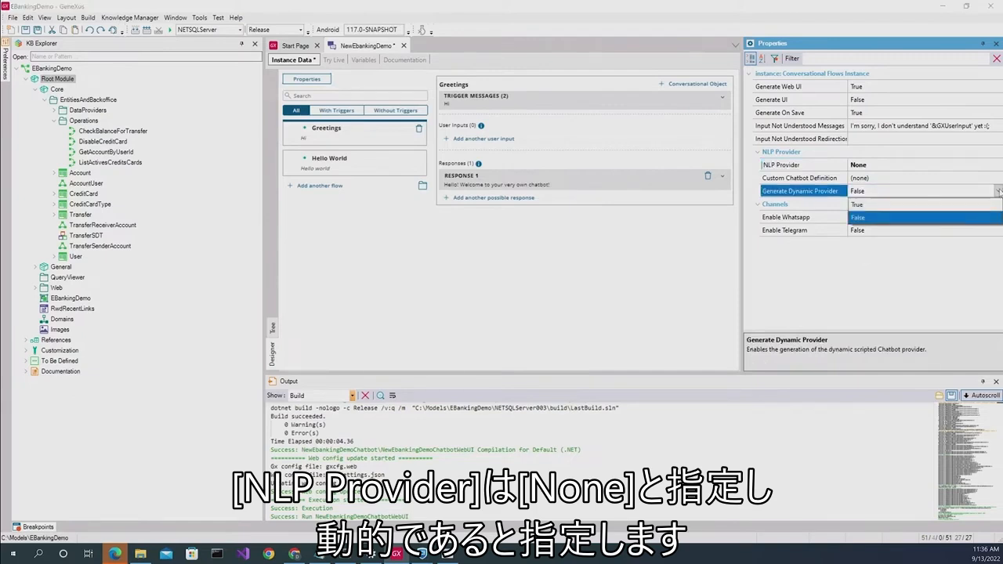
left_click(960, 205)
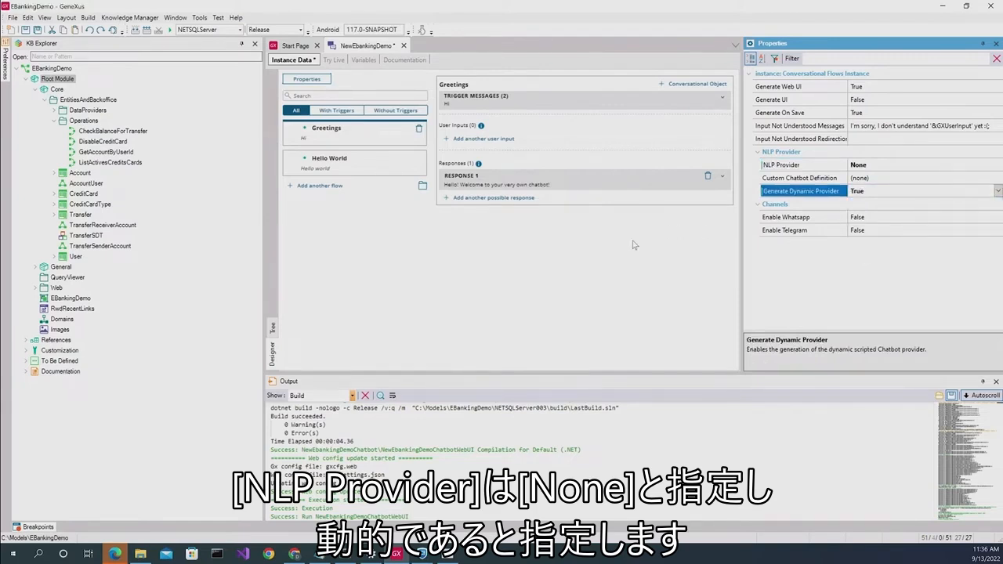
key("ctrl+s")
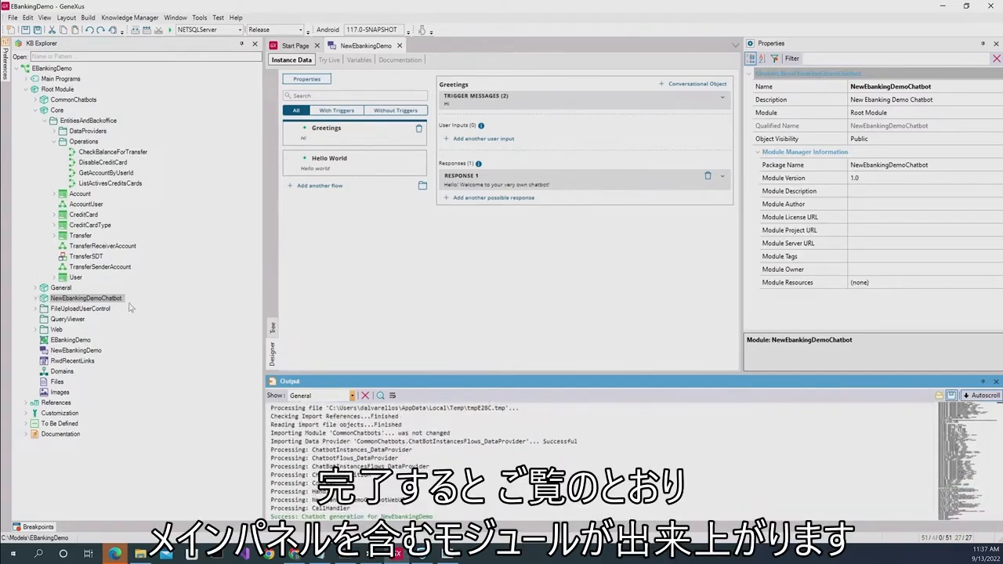
- Run the NewEbankingDemoChatbotWebUI web panel from the NewEbankingDemoChatbot module without building
left_click(36, 299)
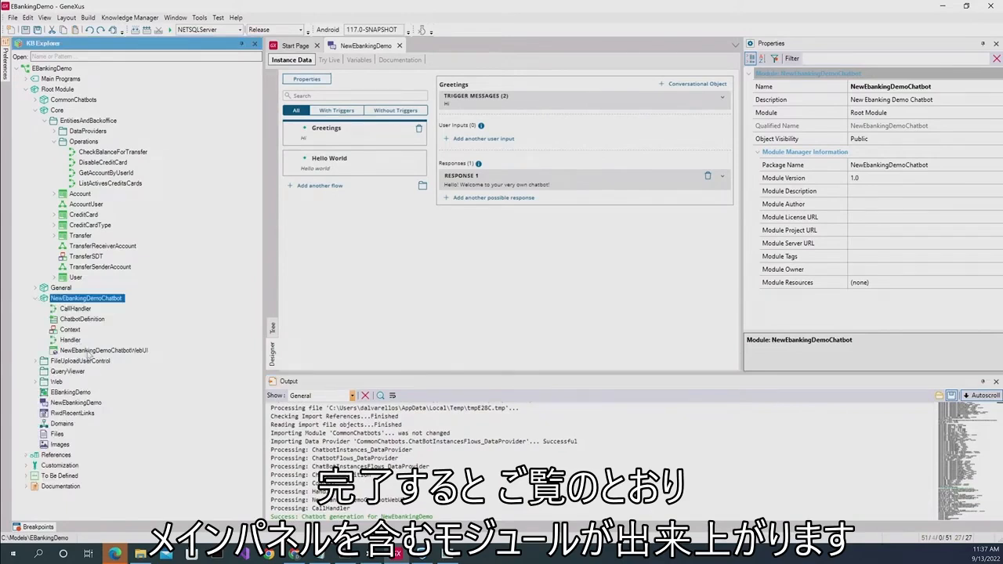
left_click(88, 350)
right_click(89, 350)
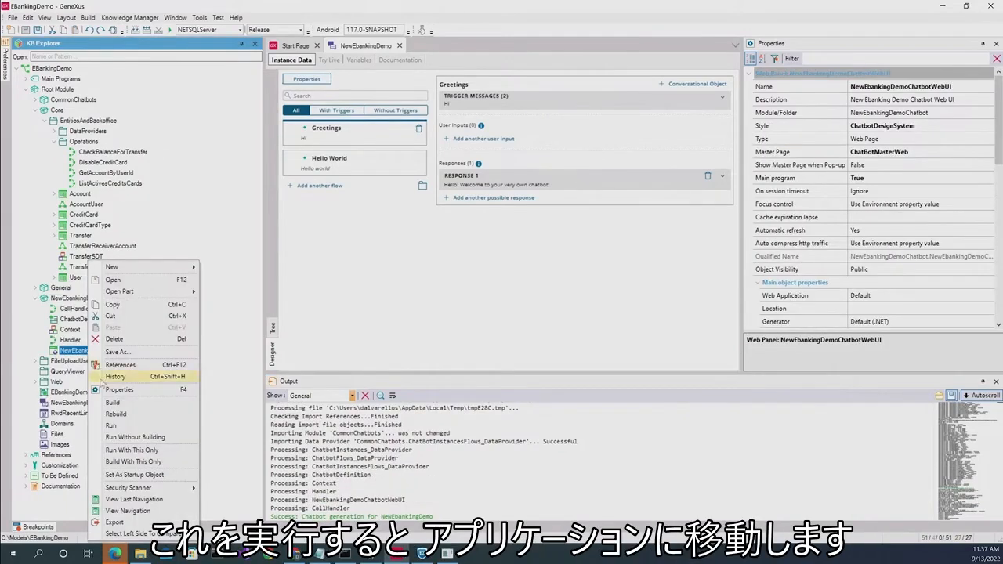
left_click(121, 437)
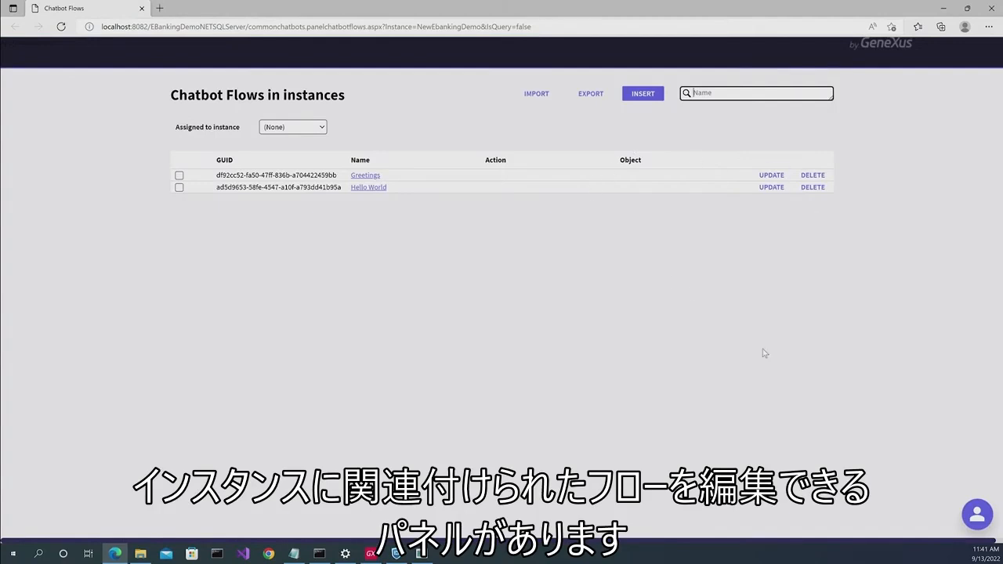
- Open the NewEbankingDemo chat and send the message "hi" to test the Greetings flow
left_click(978, 518)
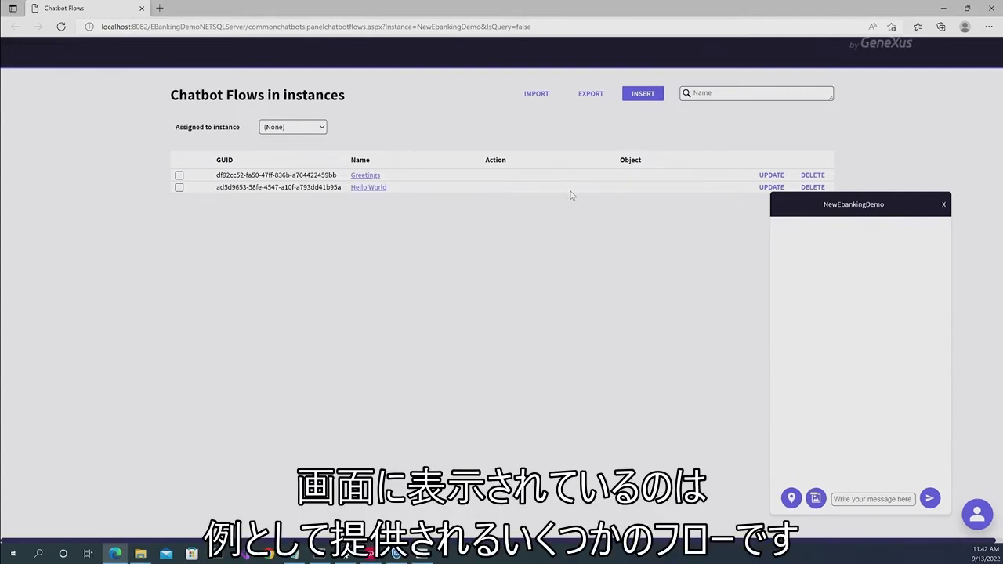
left_click(857, 502)
type("hi")
left_click(932, 500)
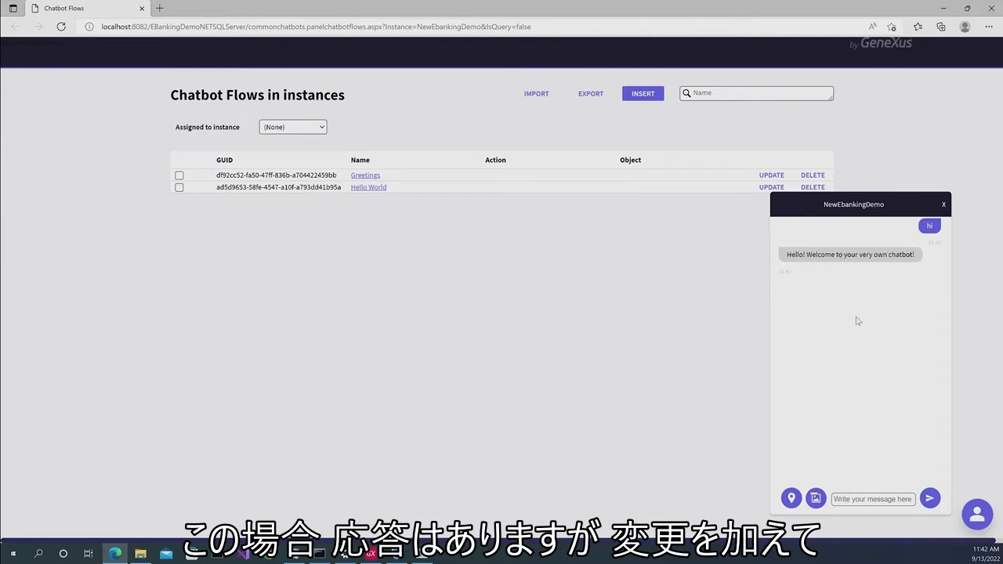
- Edit the Greetings flow and start a new user input with the input name "name"
left_click(771, 175)
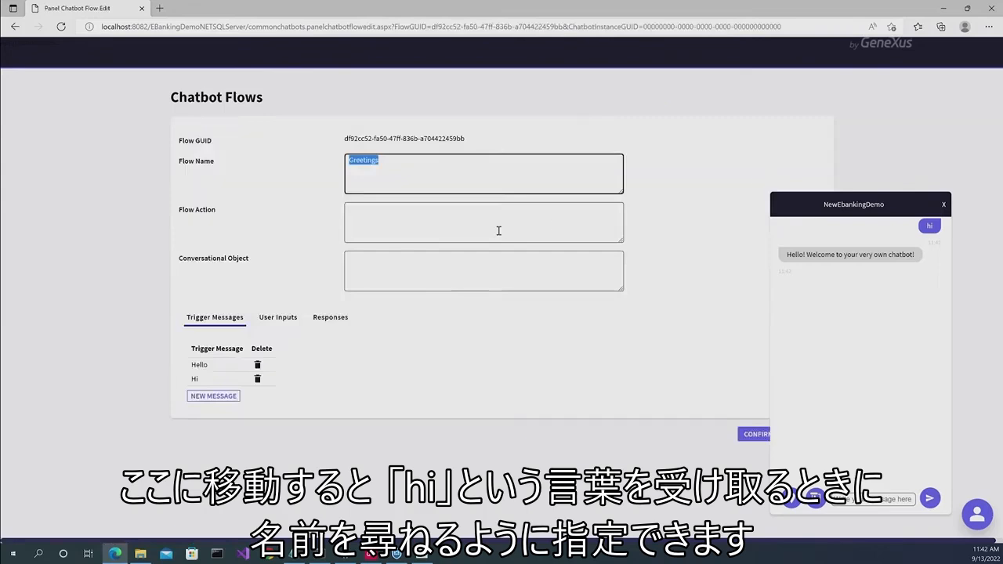
left_click(279, 318)
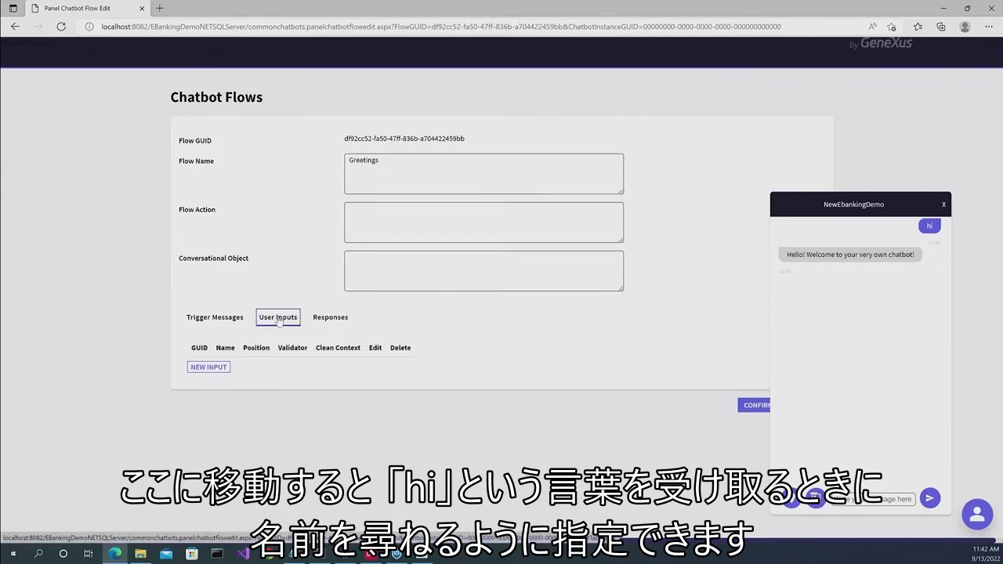
left_click(208, 368)
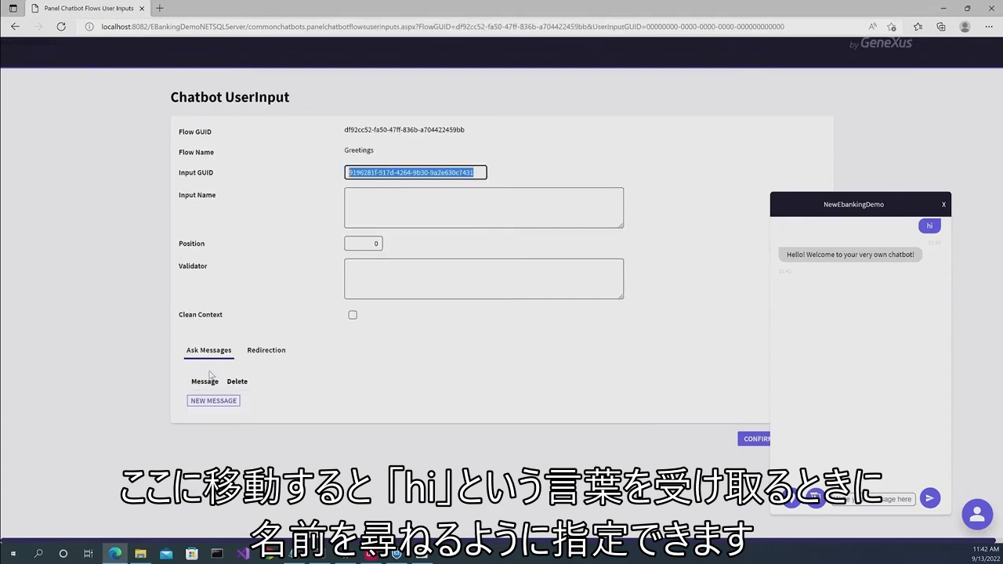
left_click(389, 205)
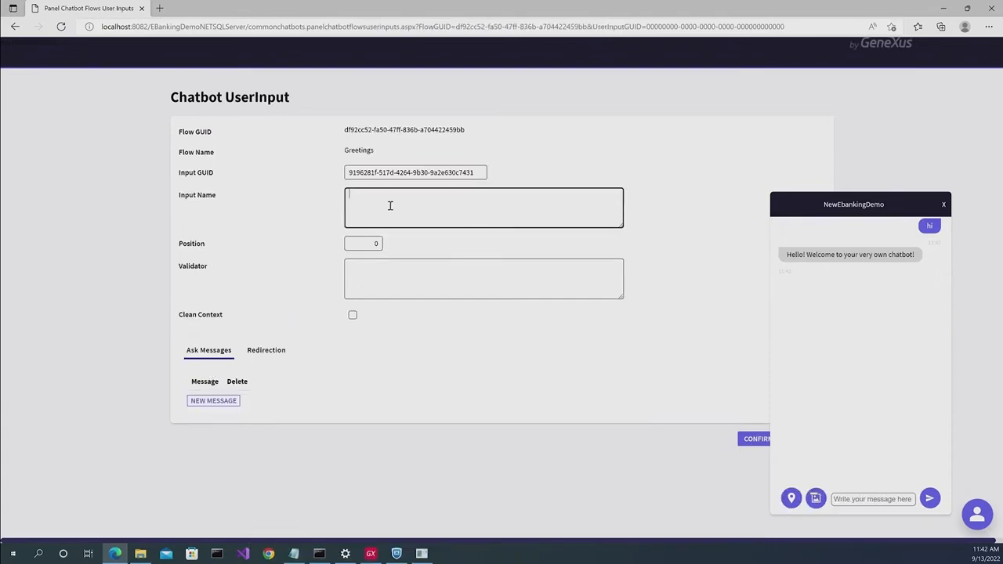
type("name")
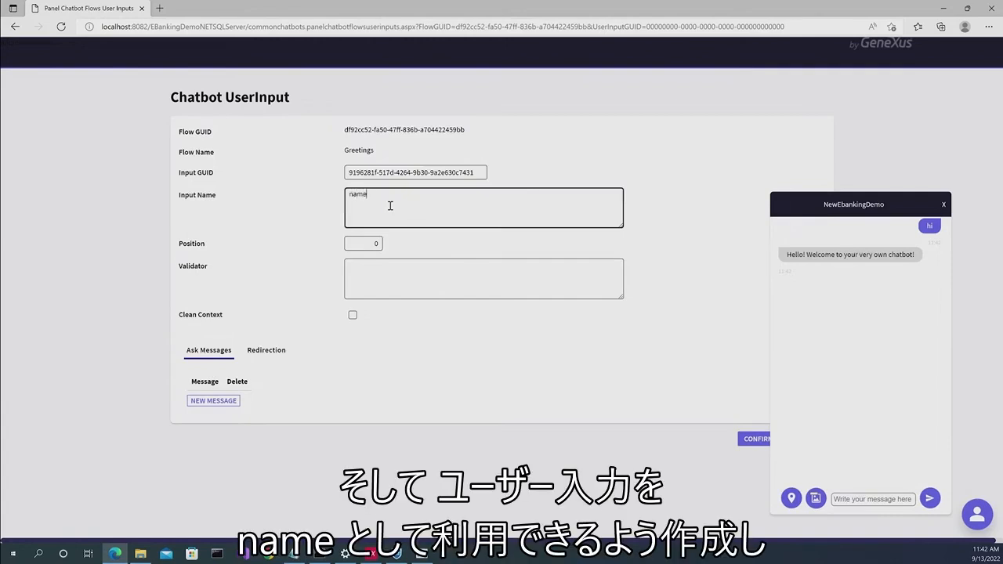
- Add the ask message "How are you?" to the user input and confirm the input
left_click(205, 403)
type("ta")
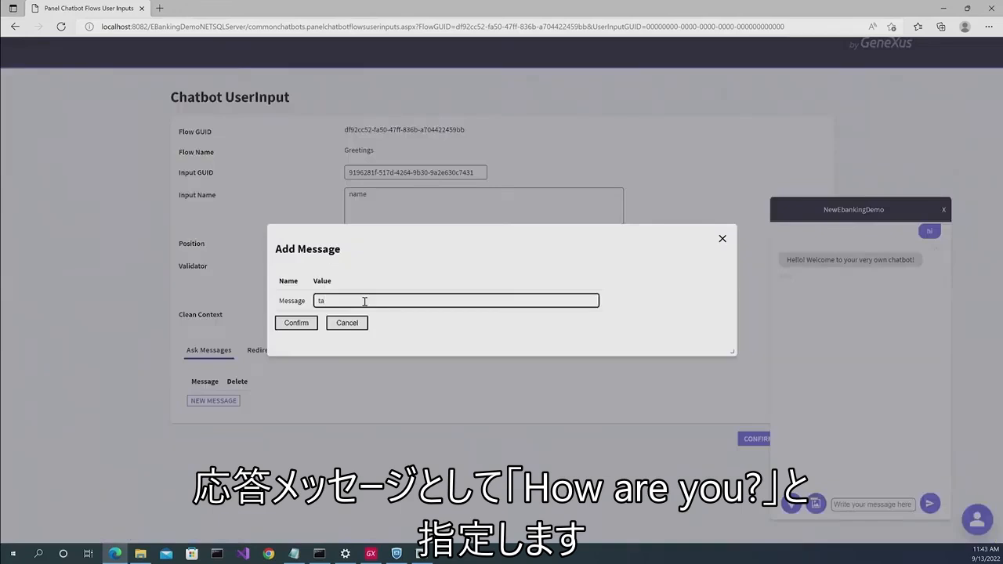
type("lme")
key("BackSpace")
key("BackSpace")
type("Ho")
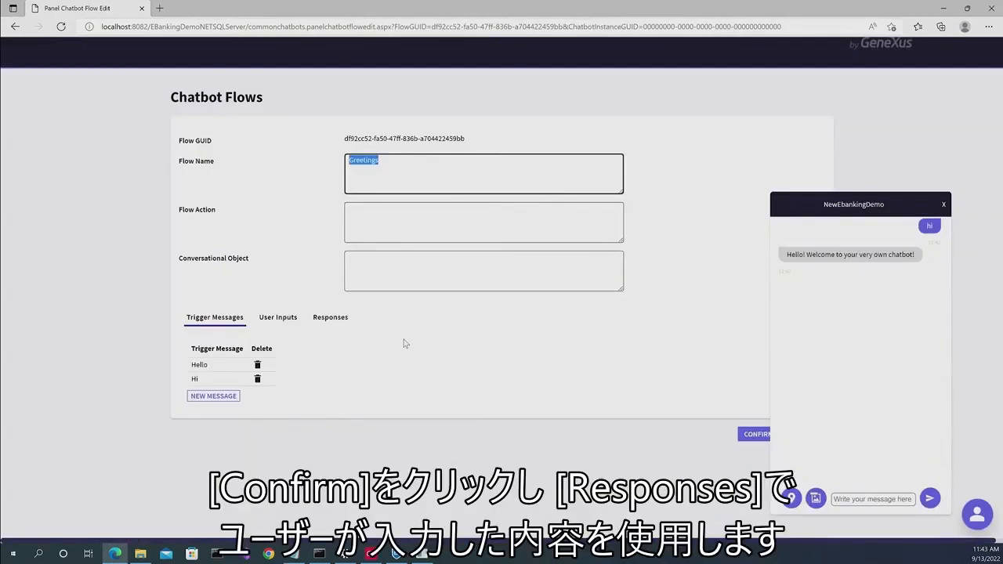
- Add the message "Hi &name" to the Greetings flow's existing text response, and save the response and the flow
left_click(330, 317)
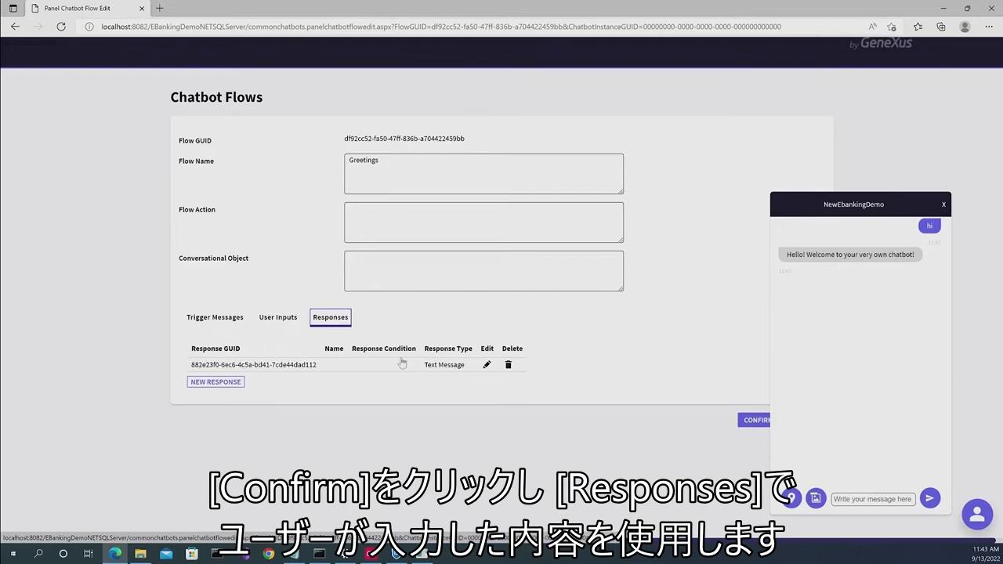
left_click(486, 365)
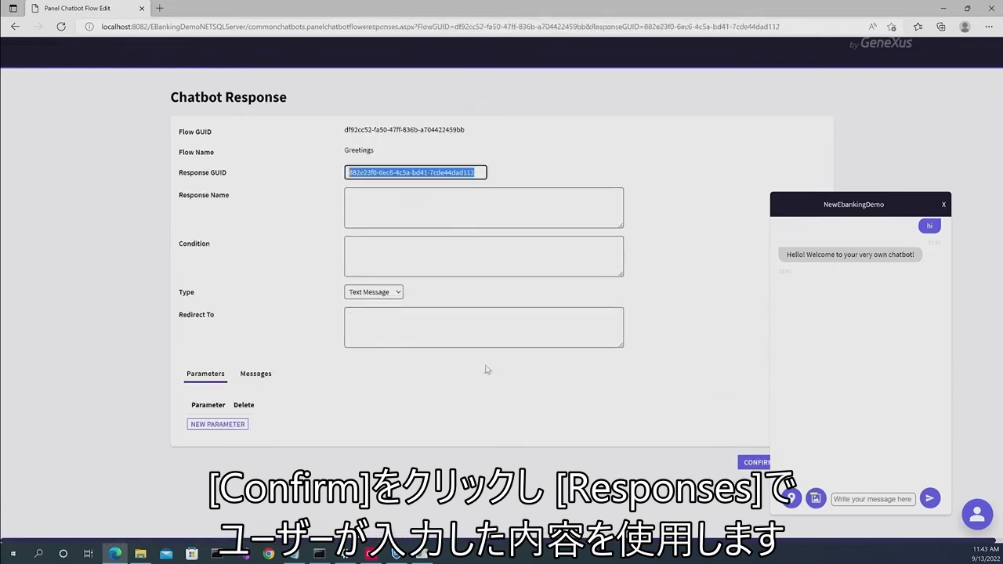
left_click(257, 375)
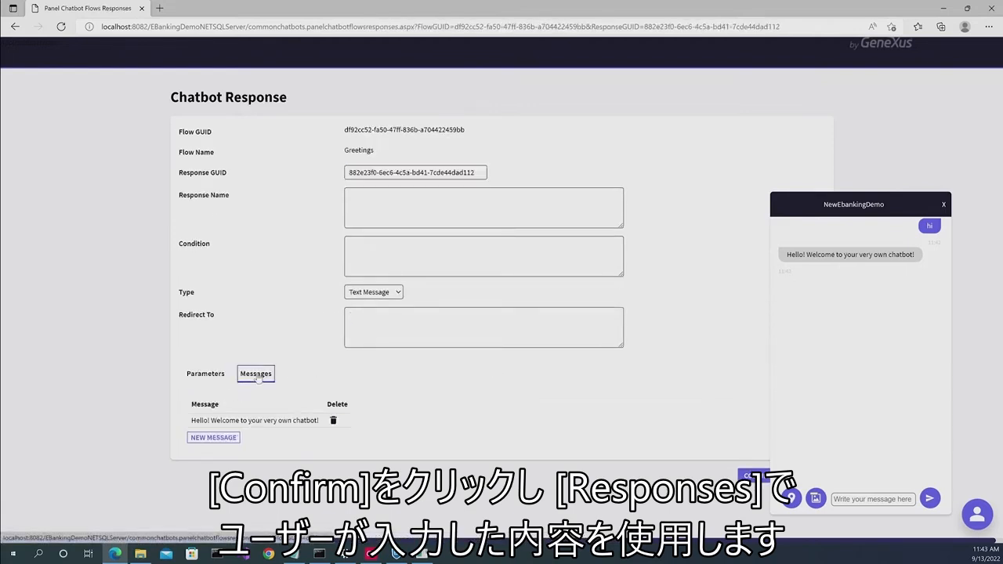
left_click(213, 440)
type("Hi &name")
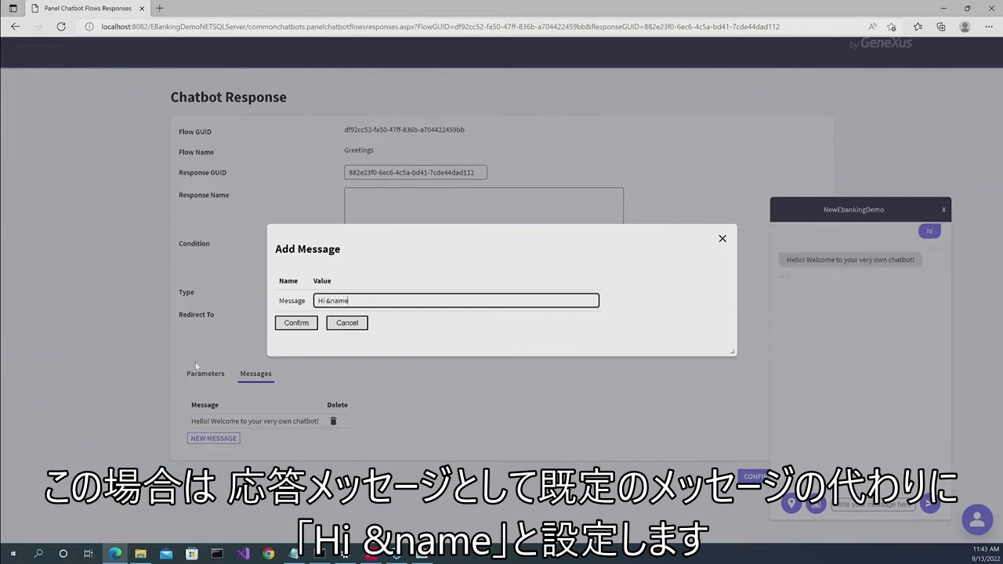
left_click(289, 326)
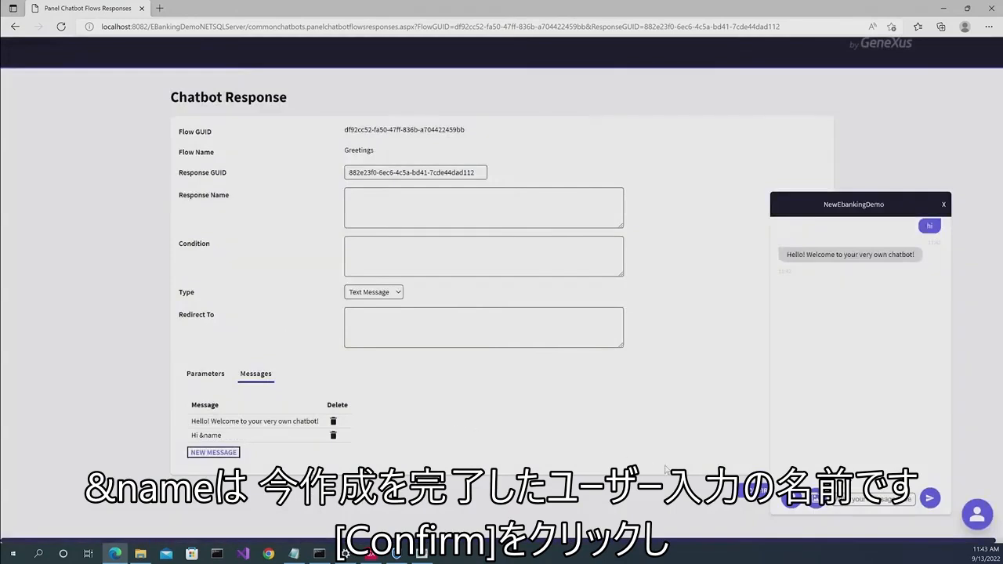
left_click(757, 491)
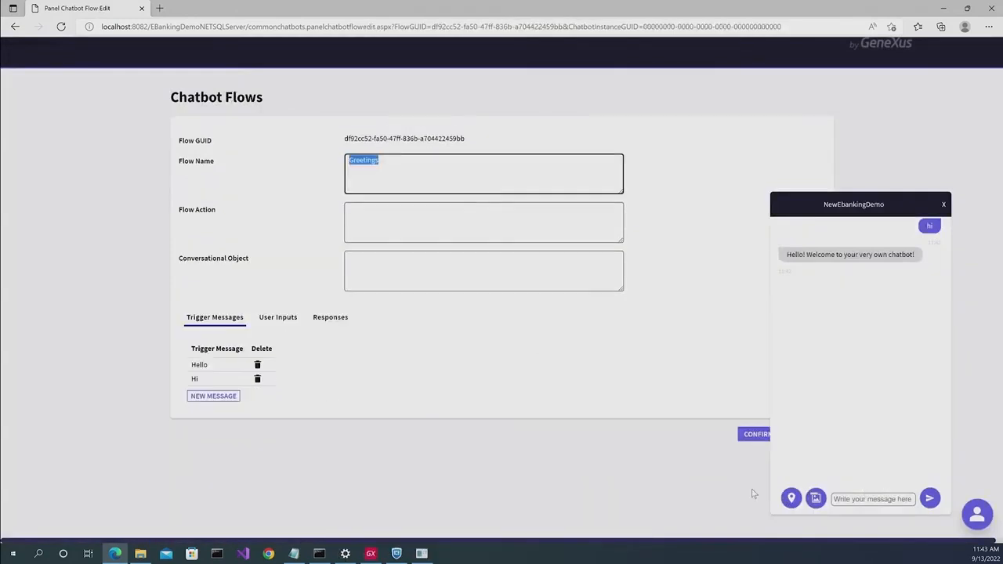
left_click(752, 434)
- Test the edited Greetings flow in the chat by sending "hi" and answering the question with a first name
left_click(875, 499)
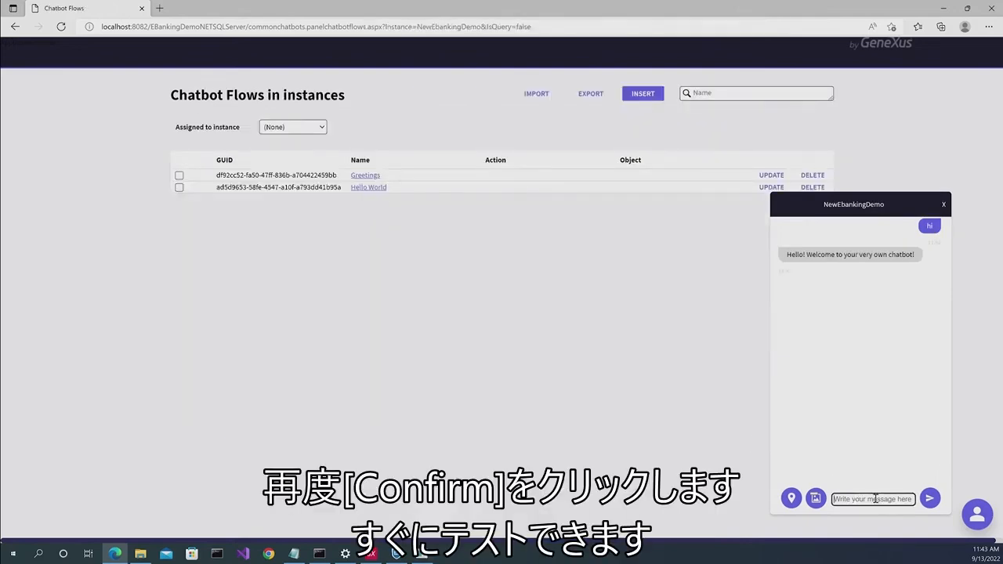
type("hi")
left_click(929, 499)
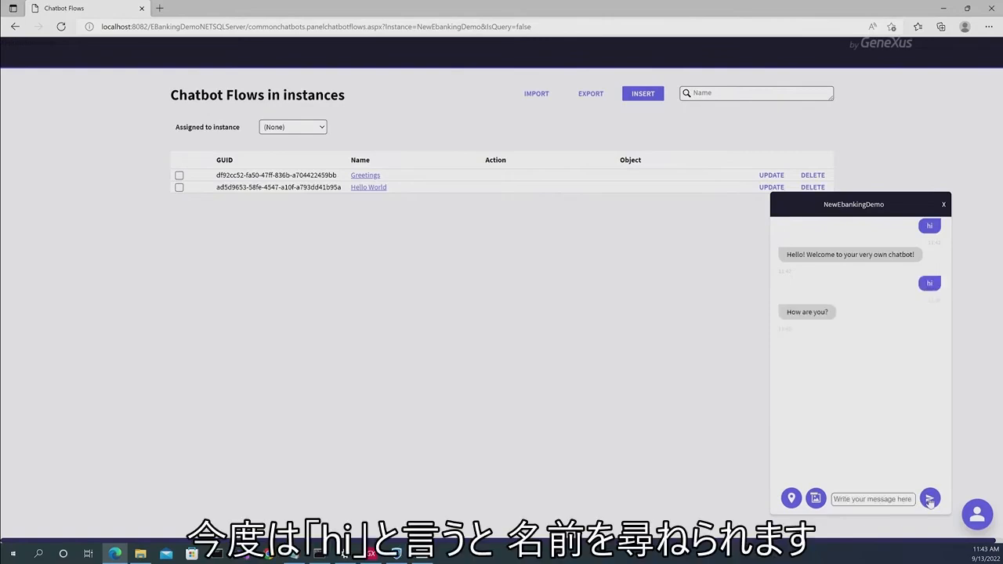
left_click(876, 498)
type("Danilo")
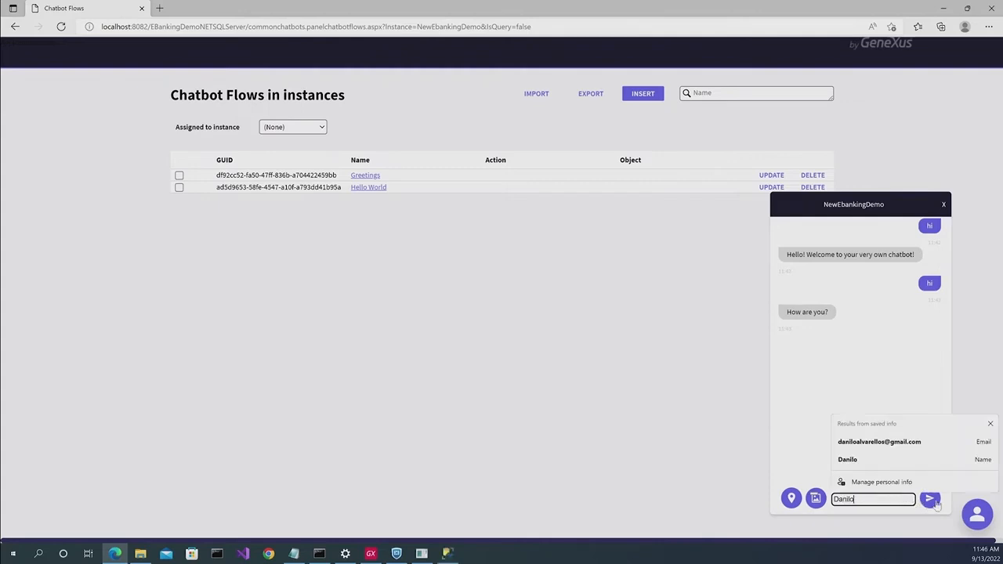
left_click(930, 502)
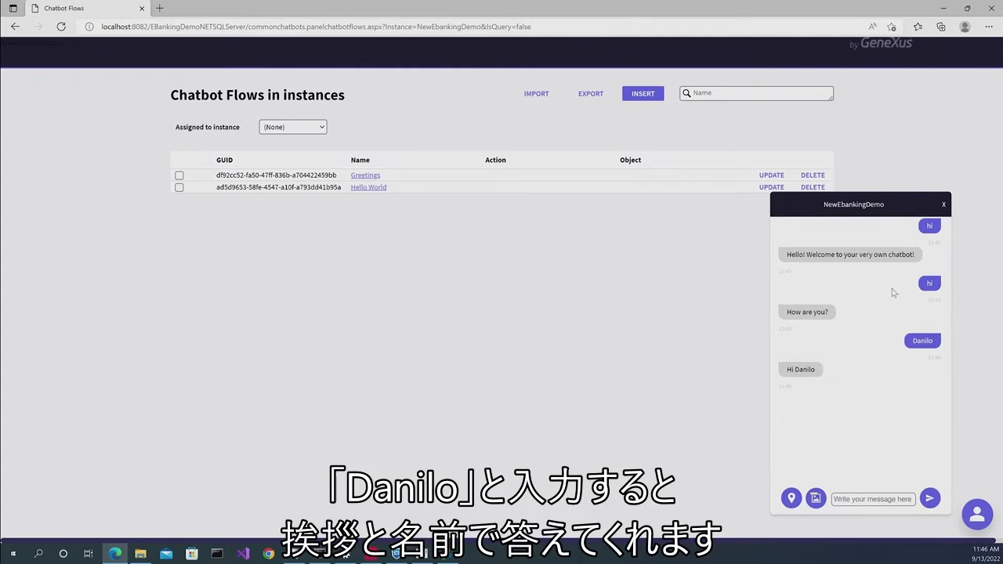
- Close the chat window and set the flow list's assigned instance to NewEbankingDemo
left_click(944, 206)
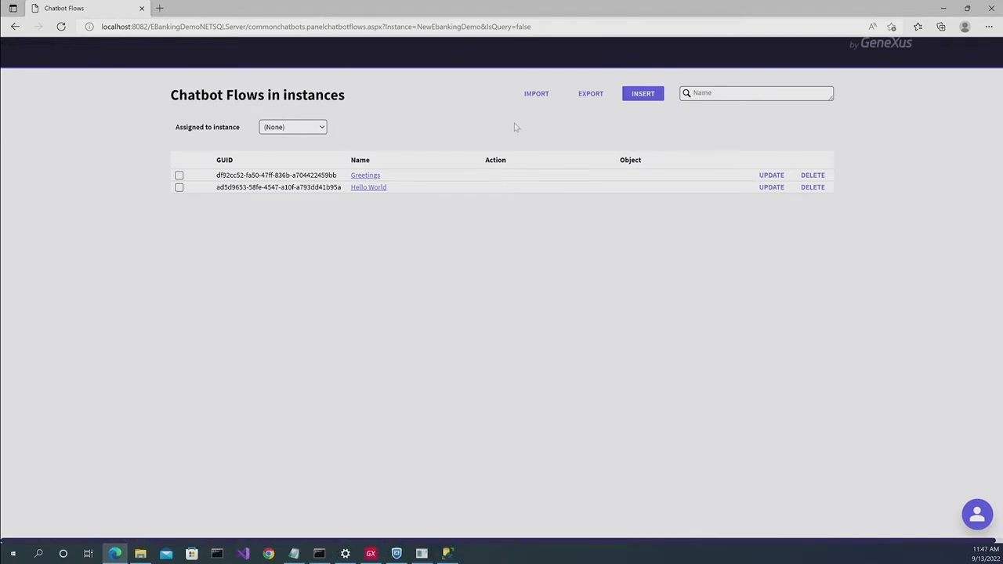
left_click(322, 130)
left_click(316, 150)
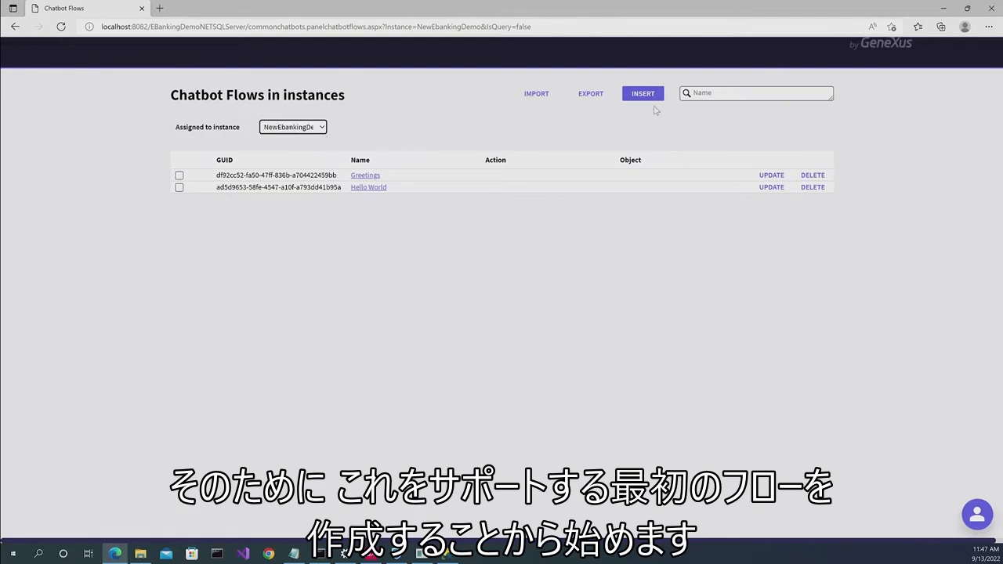
- Create a flow named Menu in the NewEbankingDemo instance and add the trigger message "Hi bank"
left_click(644, 95)
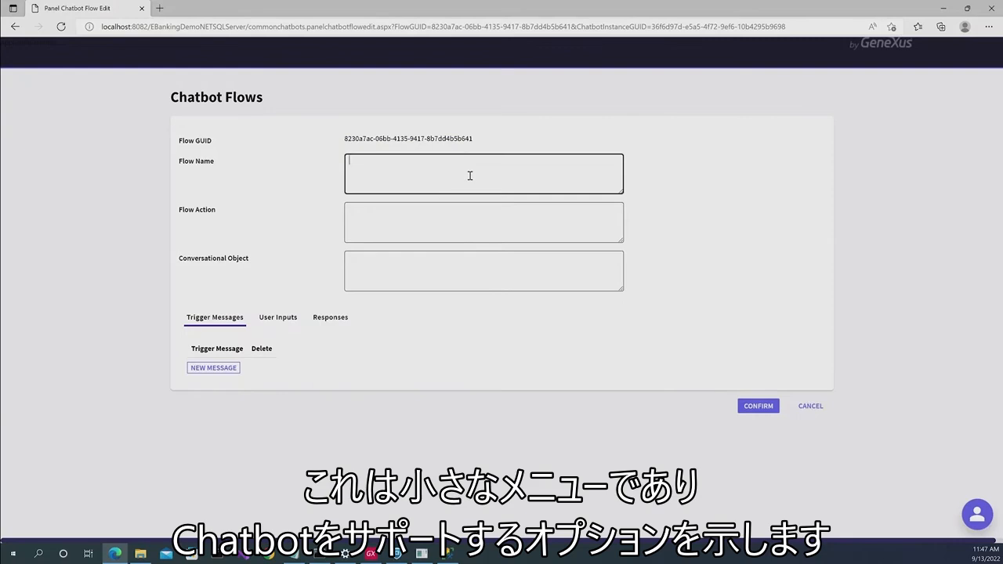
type("enu")
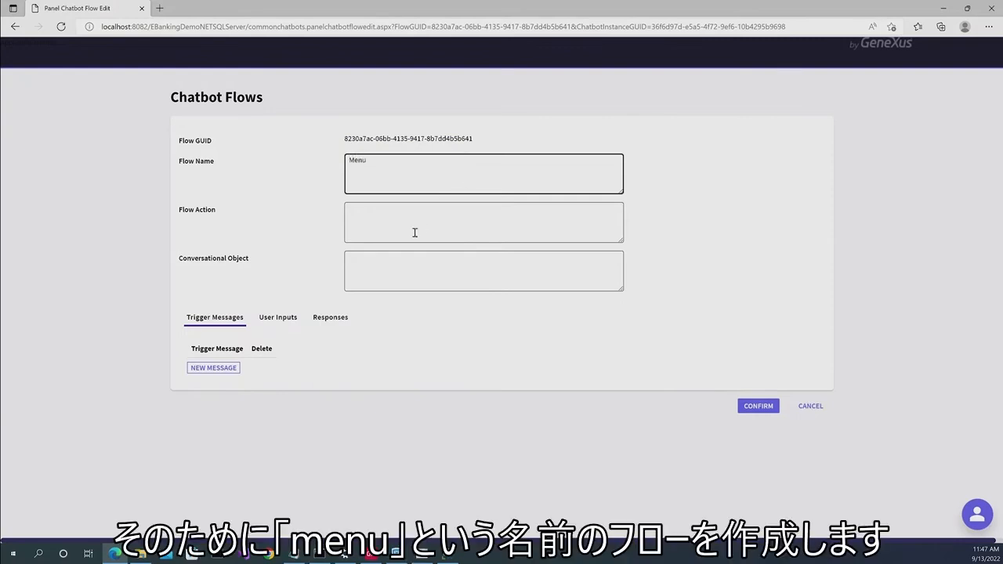
left_click(191, 370)
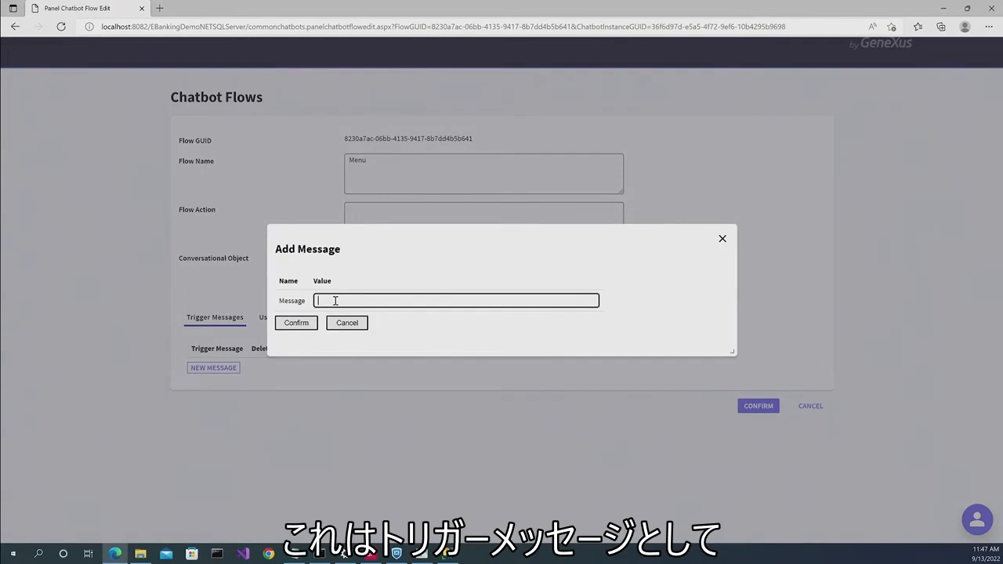
type("Hi ba")
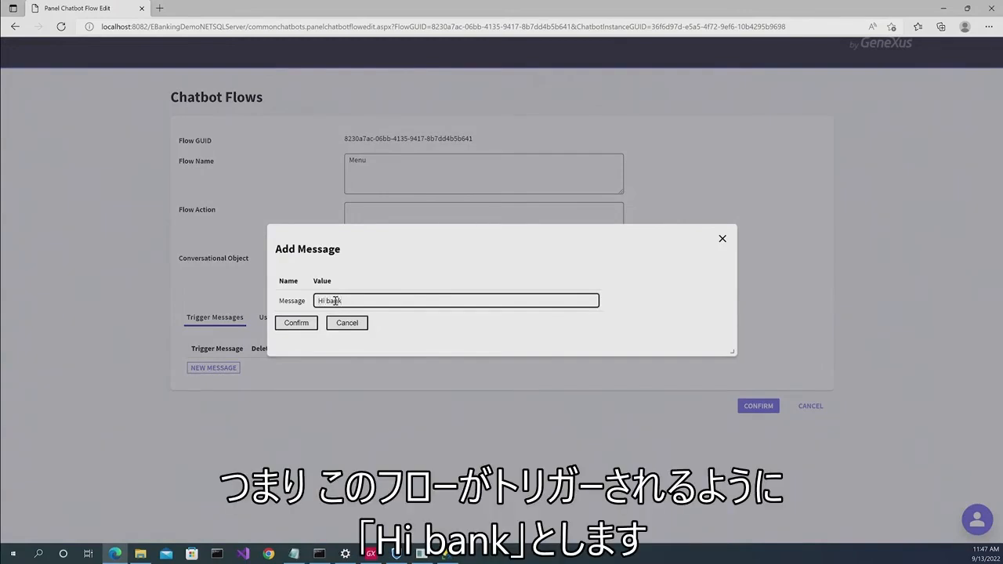
type("nk")
left_click(296, 322)
- Add a text message response named "menu" to the Menu flow
left_click(330, 319)
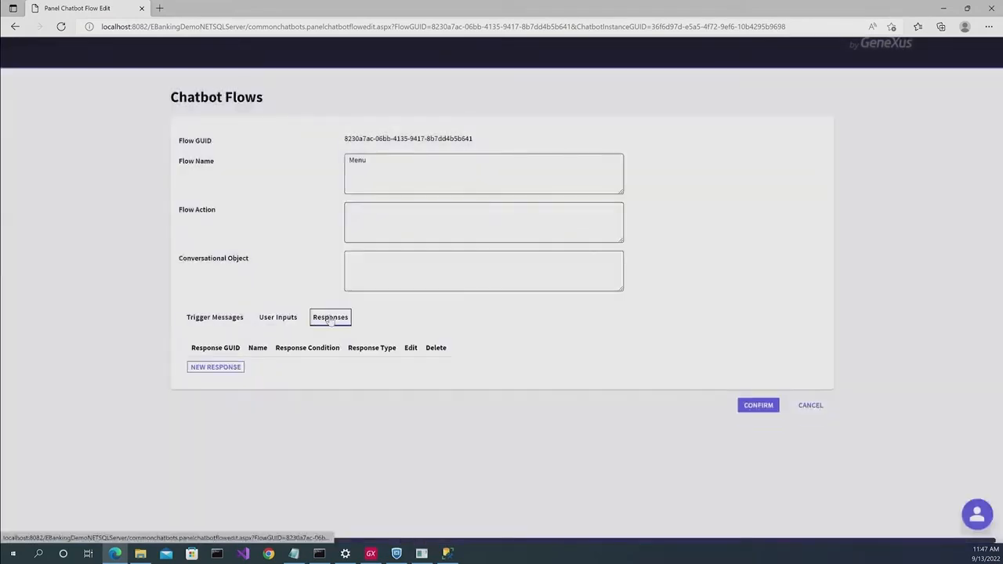
left_click(218, 366)
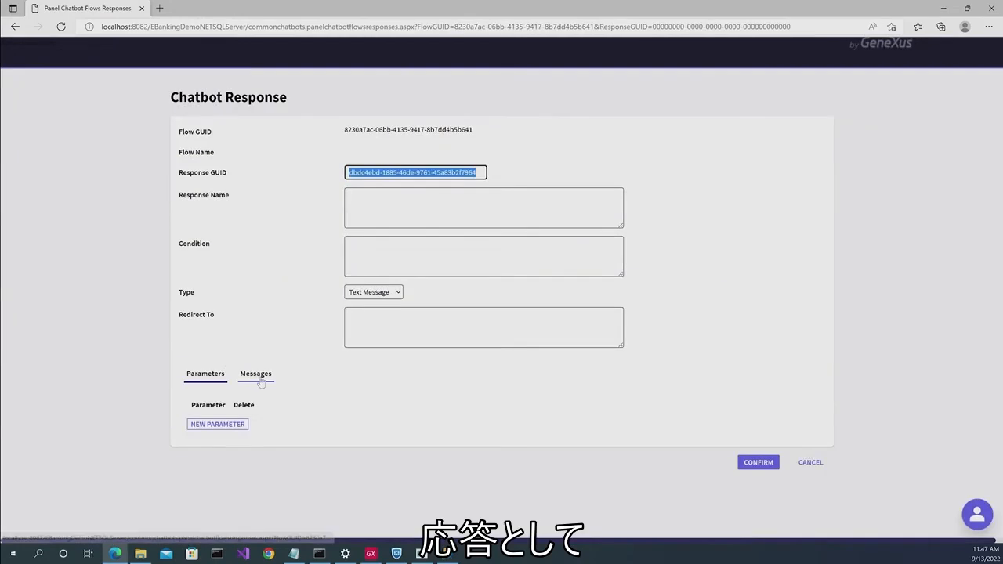
left_click(398, 211)
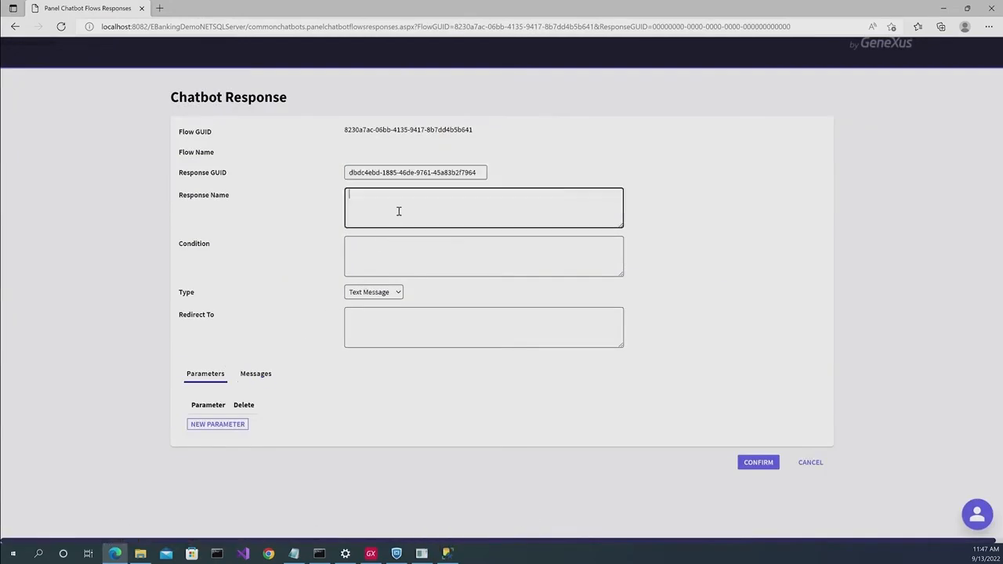
type("menu")
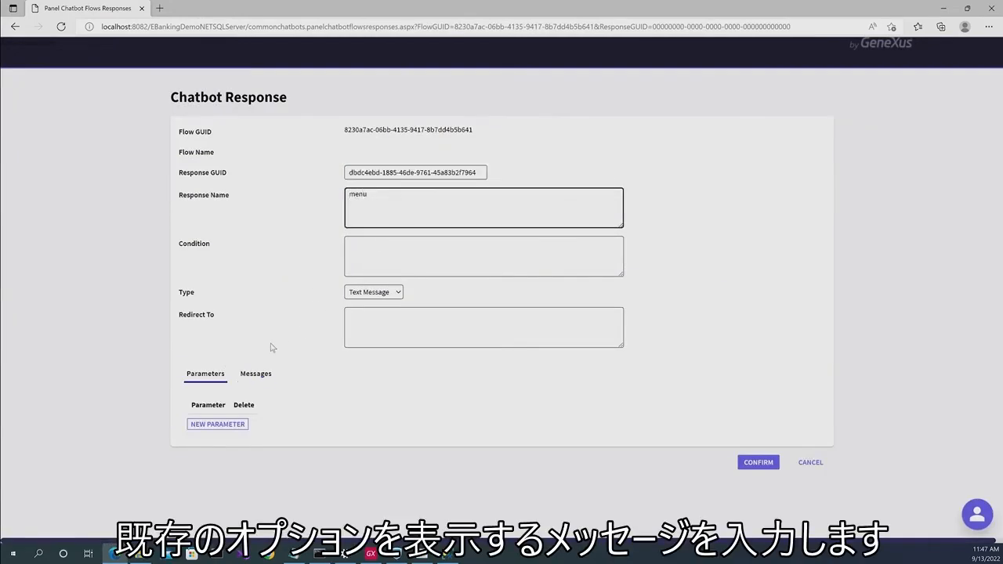
- Add the message "1 - List my active cards \n 2 - Disable card \n Enter an option" to the response, and save response and flow
left_click(246, 377)
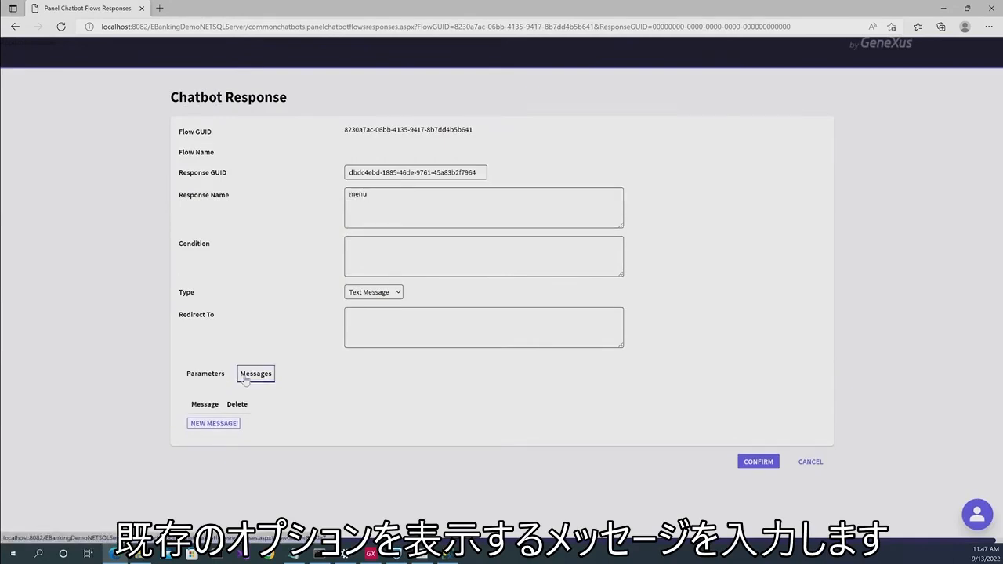
left_click(214, 424)
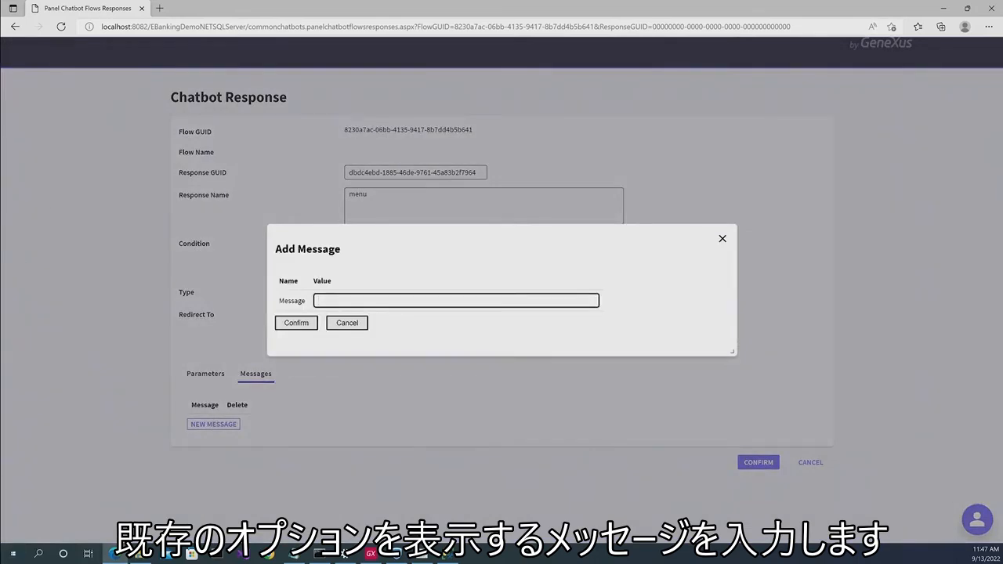
left_click(342, 553)
left_click(405, 300)
type("1 - List my active cards \\n 2 - Disable card \\n Enter an option")
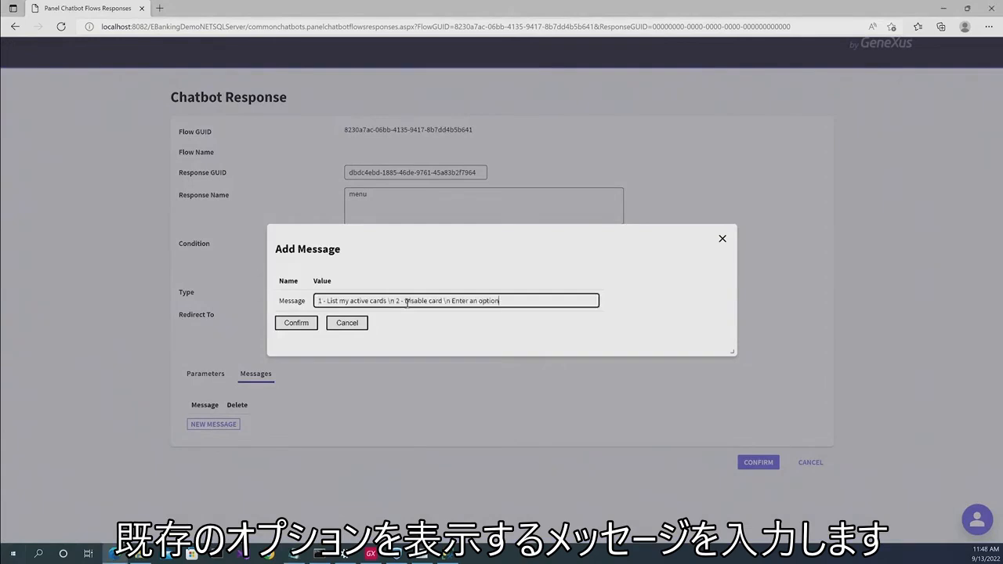
left_click(296, 323)
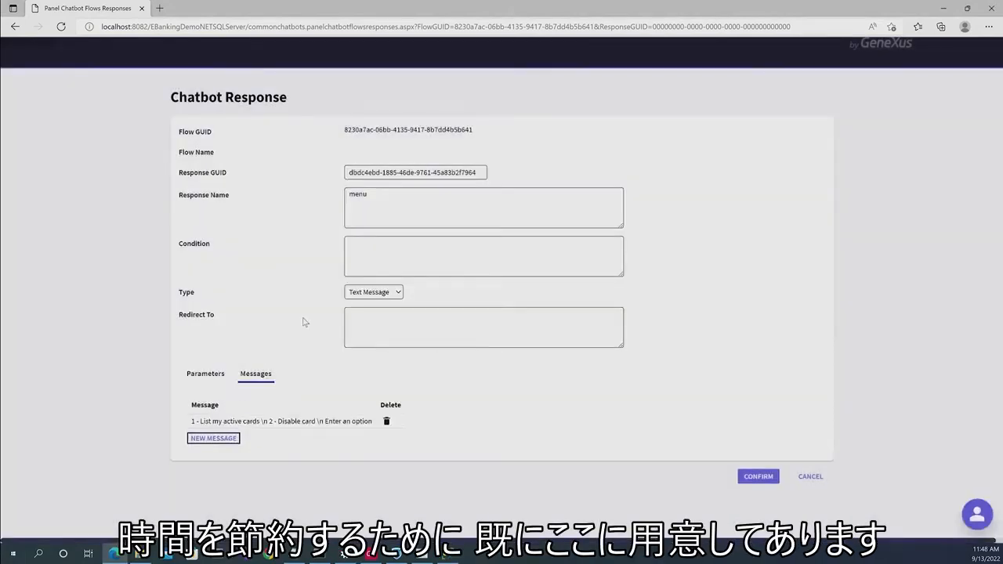
left_click(766, 479)
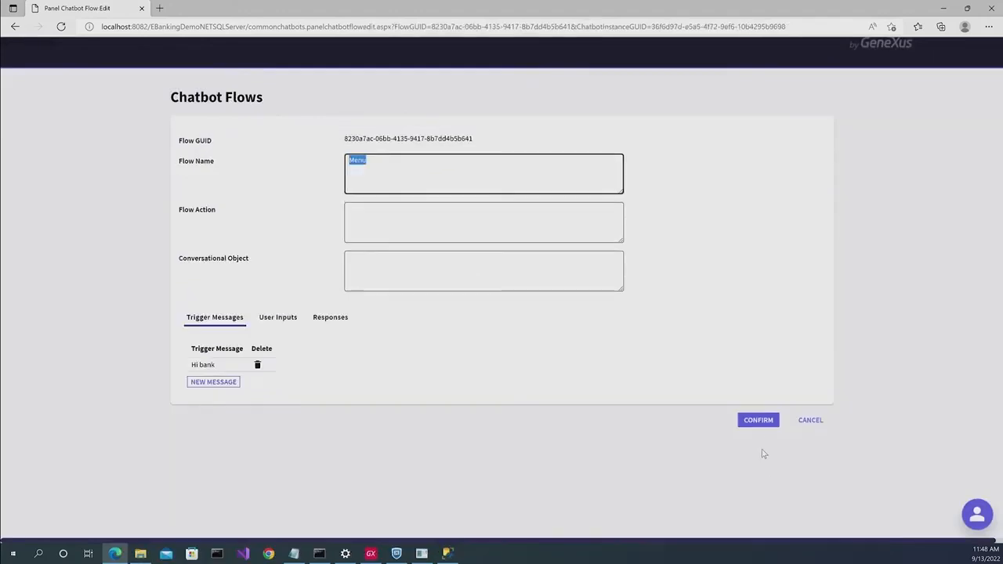
left_click(758, 420)
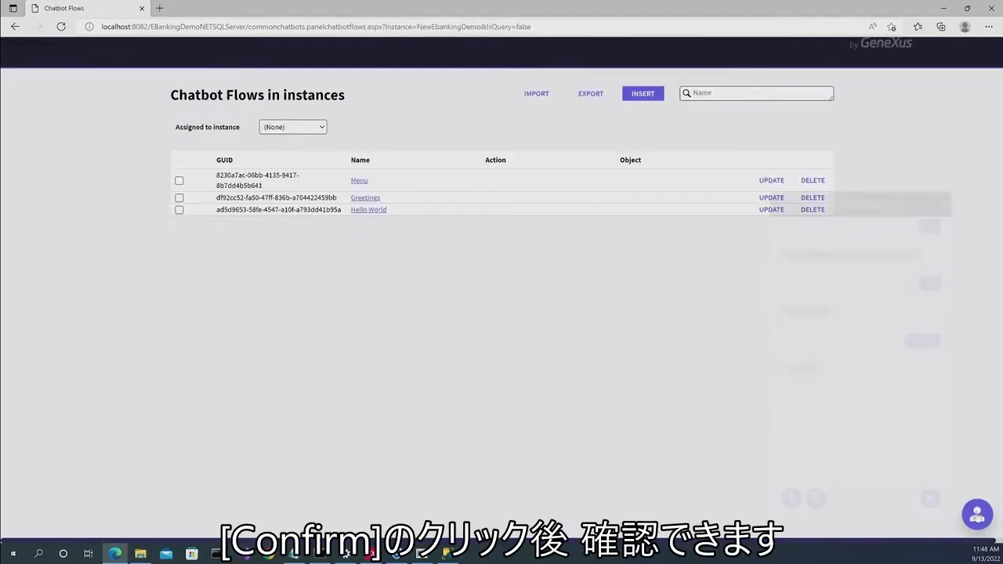
- Test the Menu flow by sending "hi bank" in the chat, and close the chat window
left_click(900, 500)
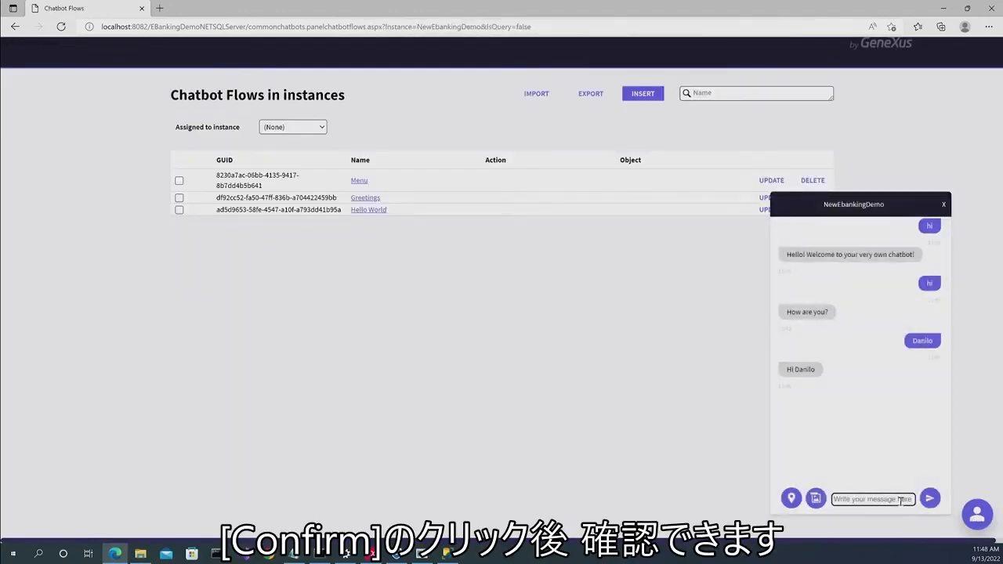
type("hi ban")
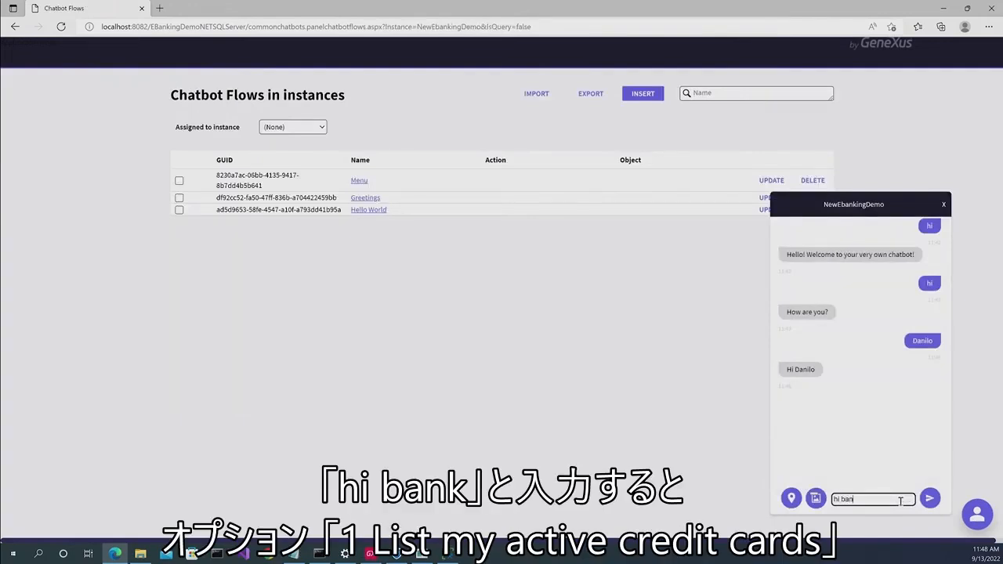
type("k")
left_click(929, 498)
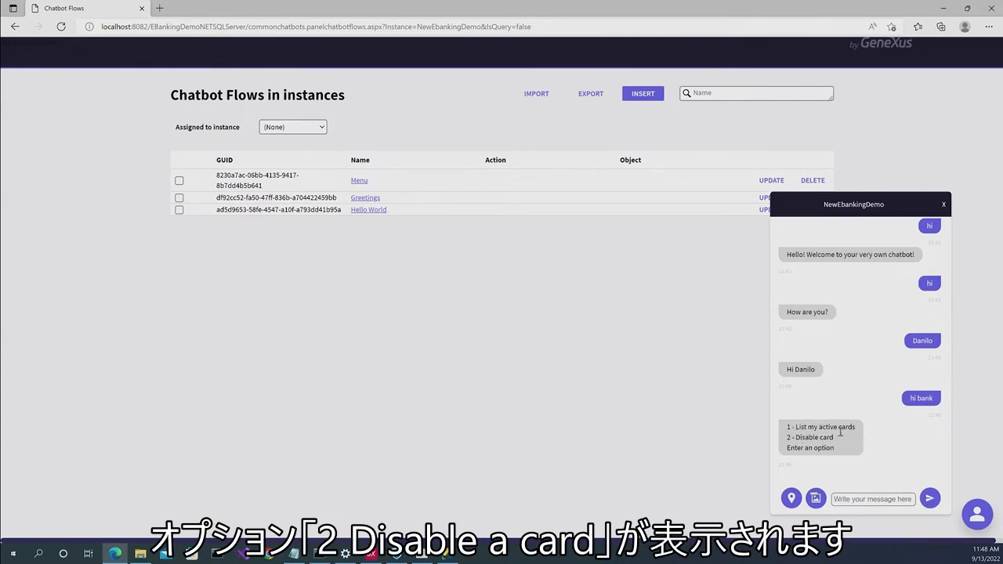
left_click(945, 205)
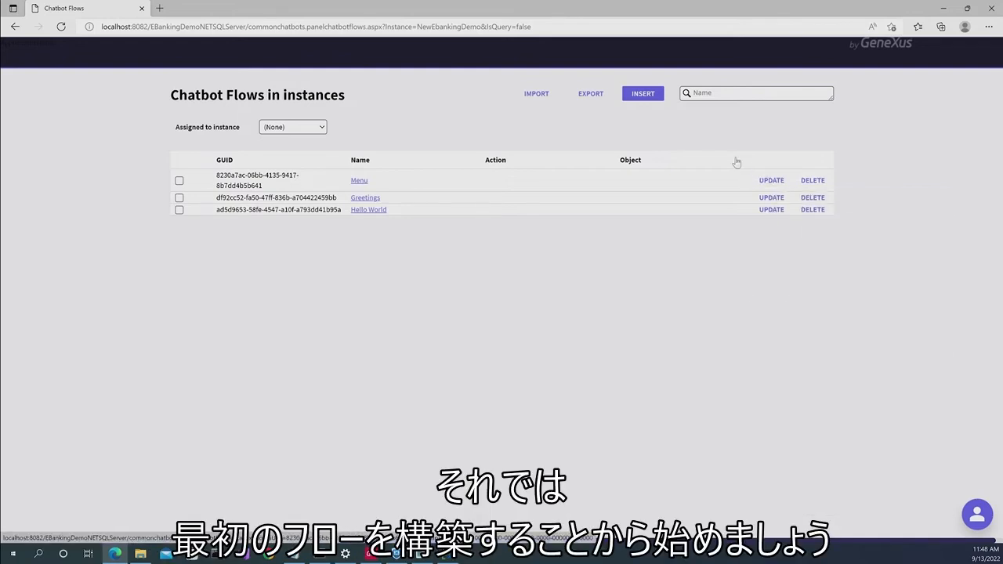
- Set the flow list's assigned instance to NewEbankingDemo and insert a new flow named Listcards
left_click(650, 95)
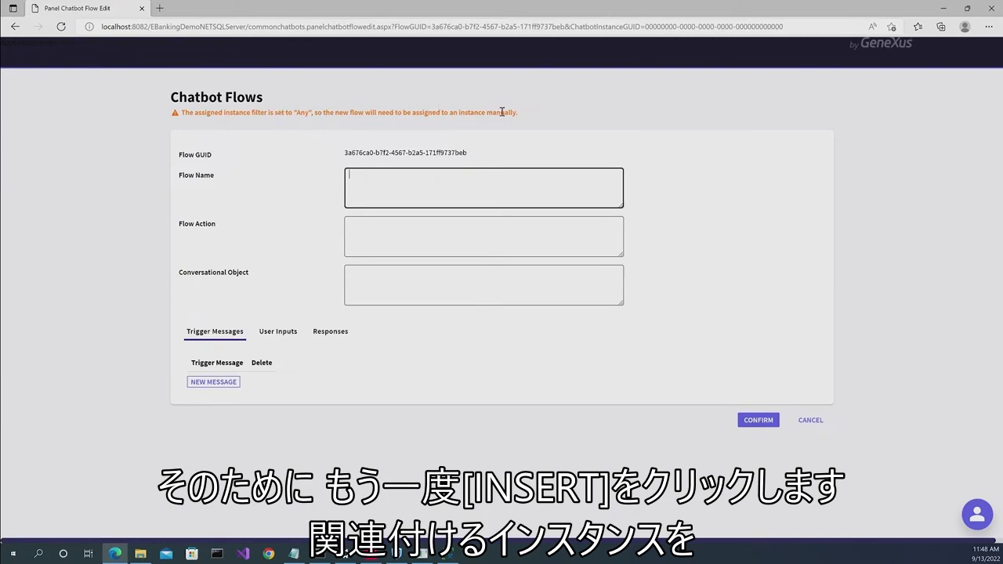
left_click(809, 421)
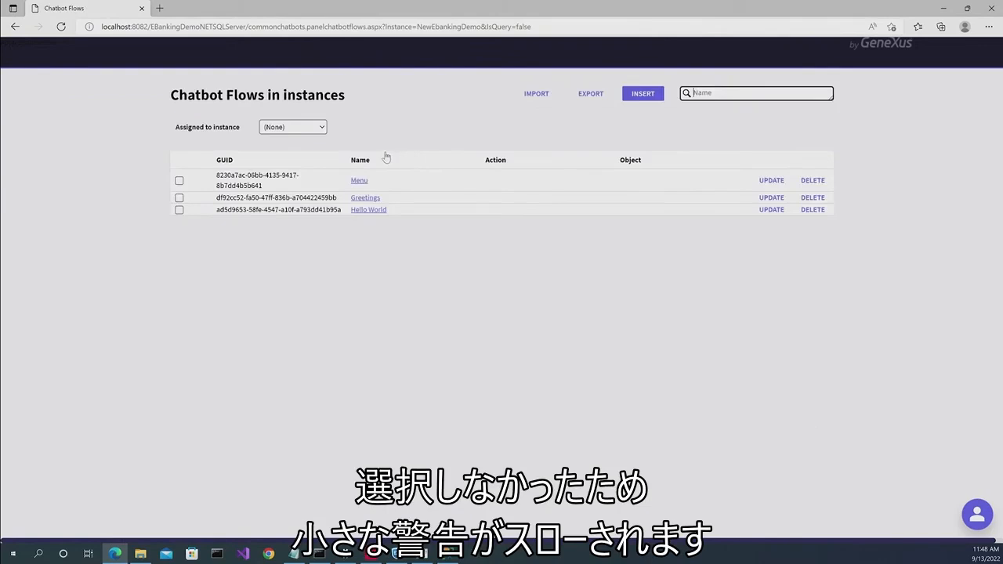
left_click(317, 128)
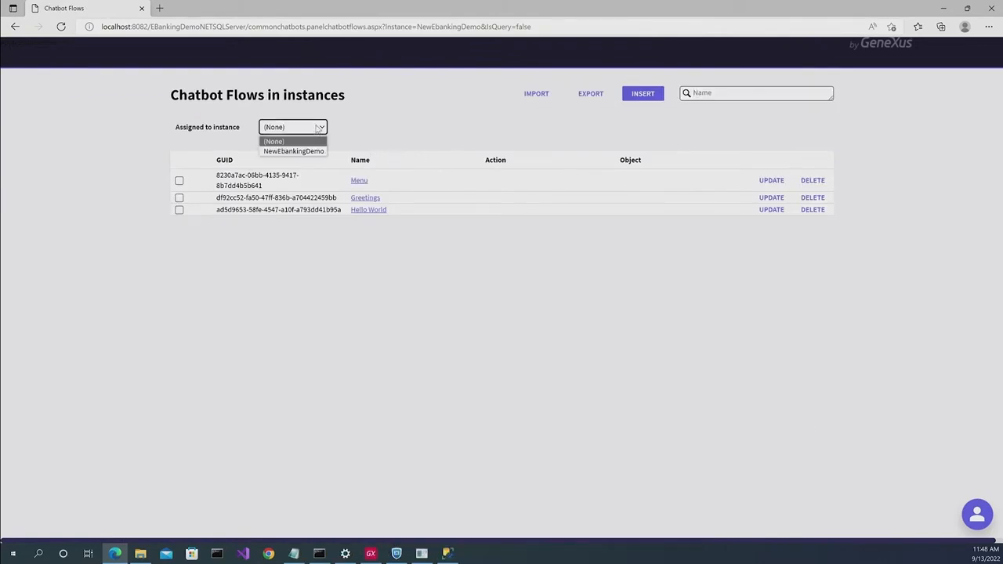
left_click(314, 151)
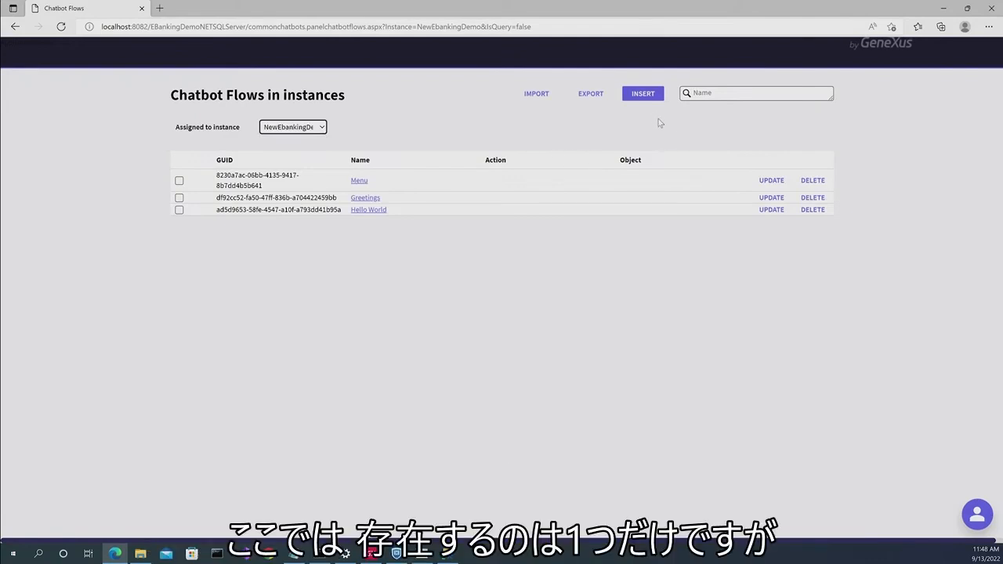
left_click(644, 95)
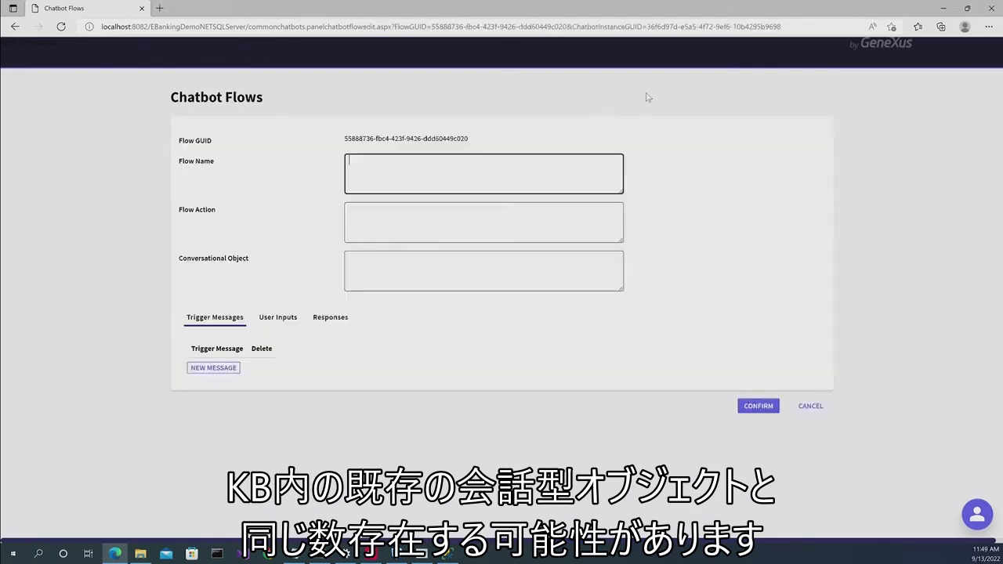
type("Lis")
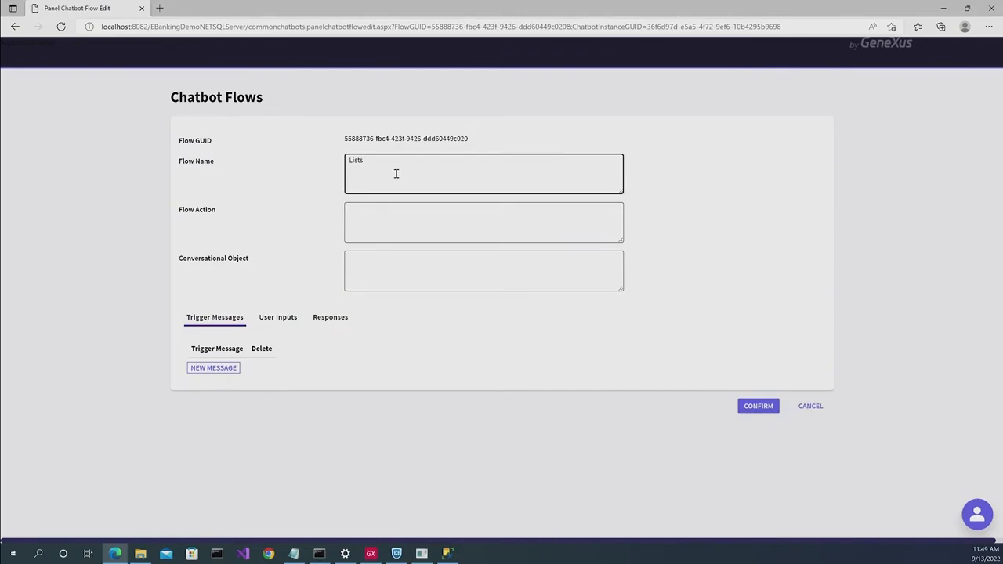
type("tcard")
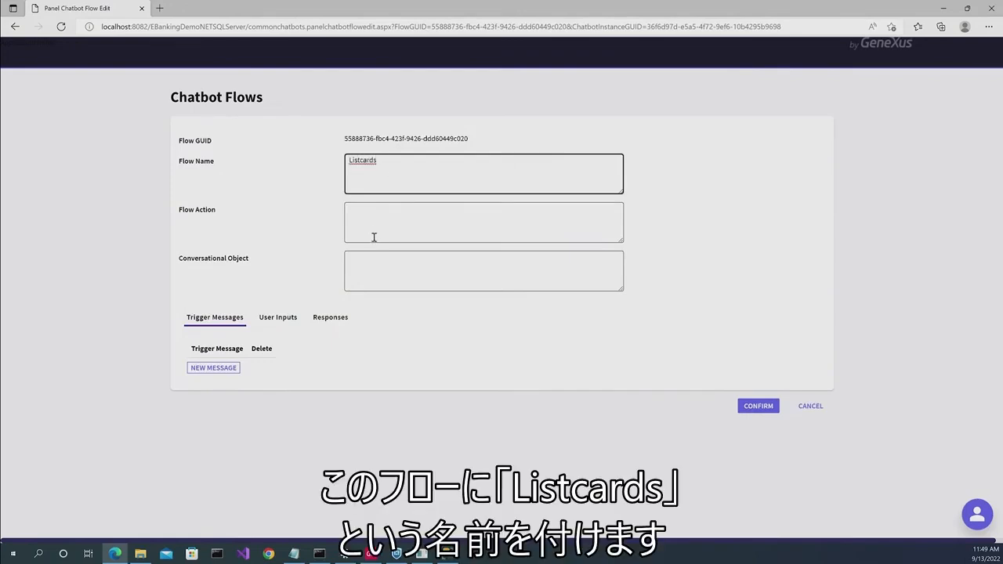
- Switch to GeneXus, open the ListActivesCreditsCards procedure in Core's Operations folder, and examine the parameters in its rules
left_click(360, 273)
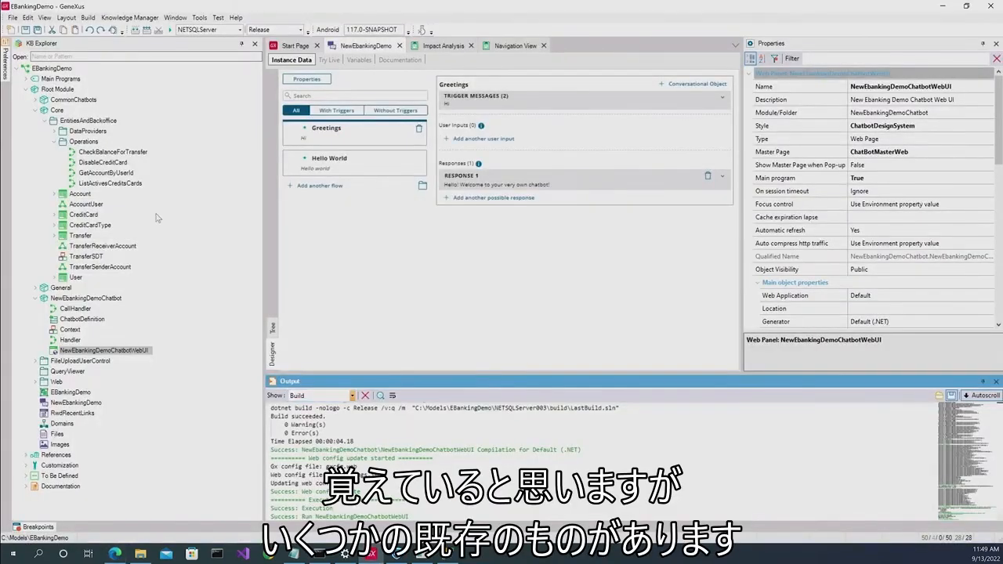
left_click(110, 183)
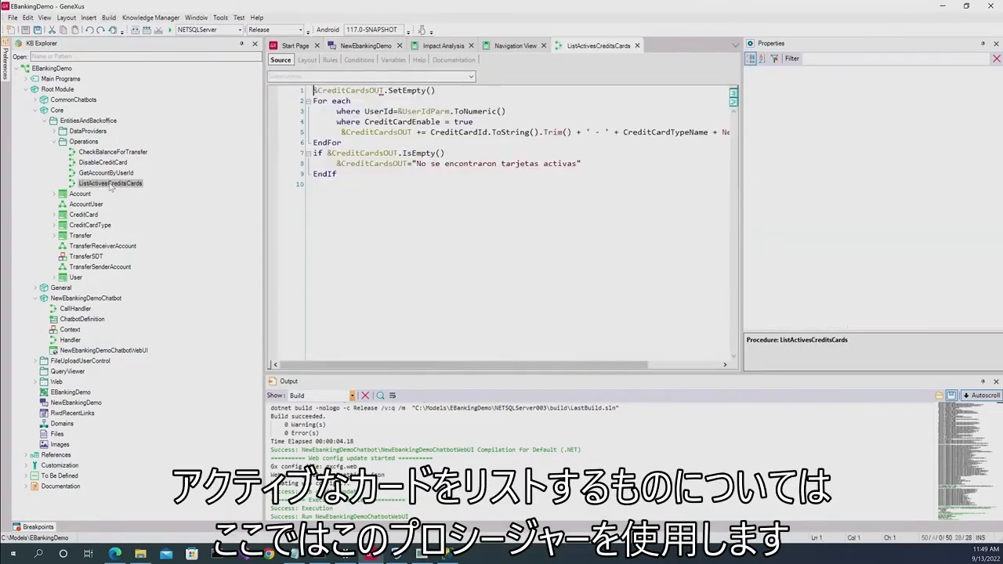
left_click(330, 61)
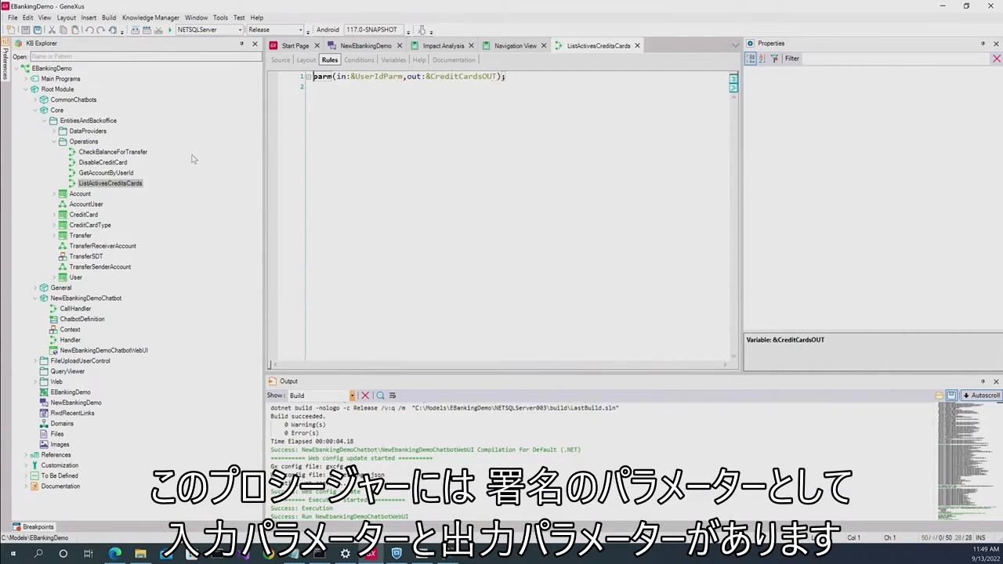
- Copy the procedure's qualified name Core.ListActivesCreditsCards and, back in the browser, paste it as the Listcards flow's conversational object
left_click(128, 185)
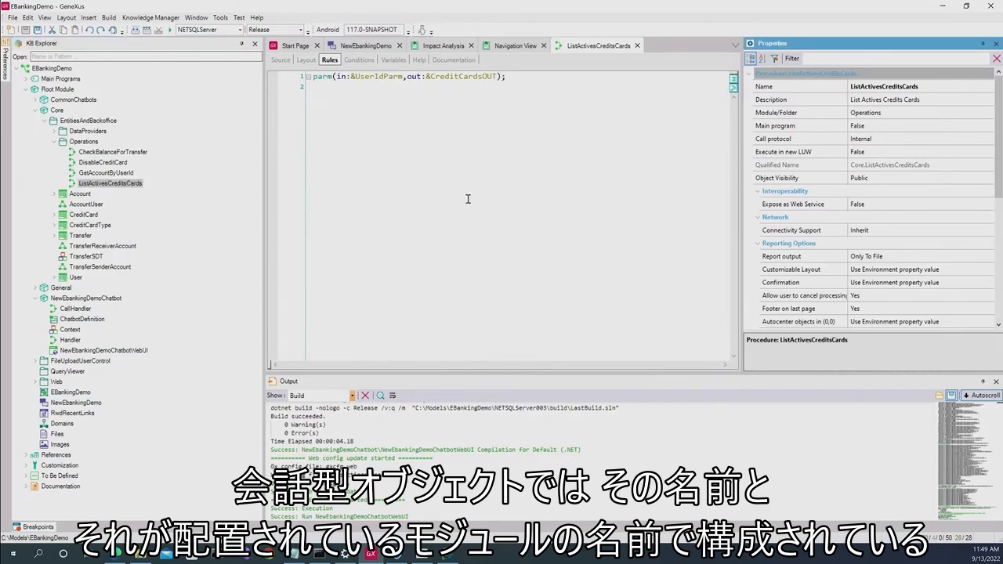
left_click(938, 164)
left_click_drag(939, 164, 851, 164)
key("ctrl+c")
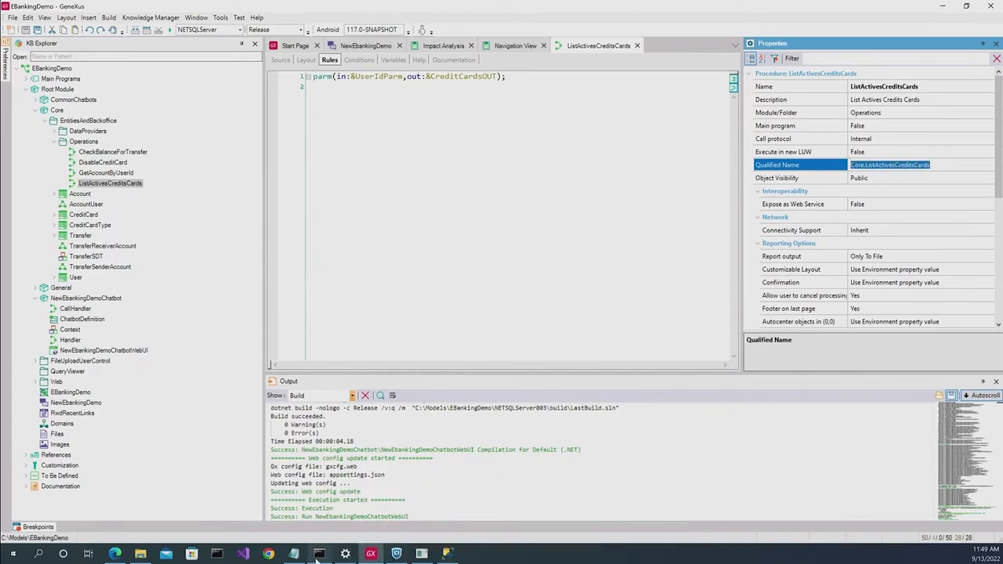
left_click(114, 553)
left_click(437, 271)
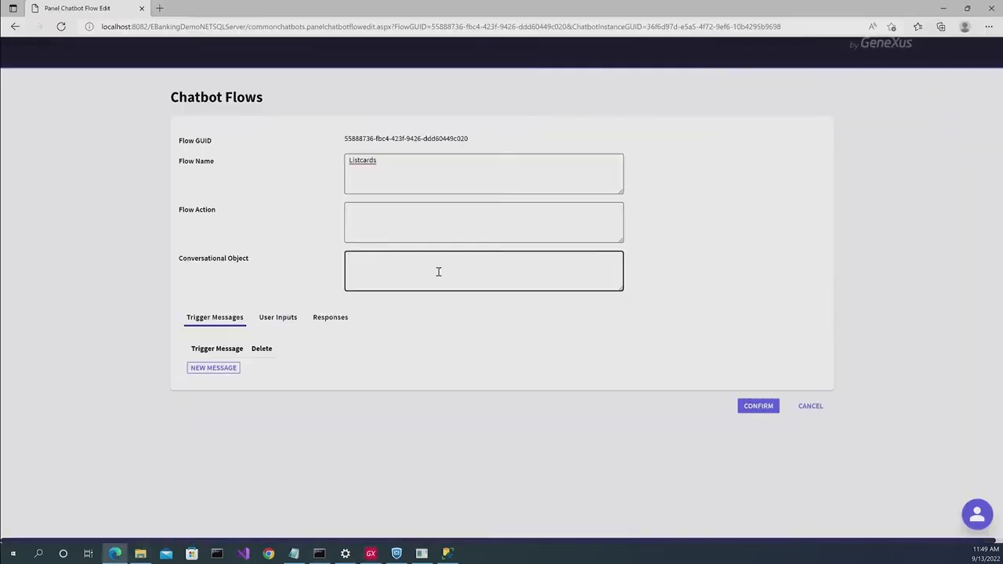
key("ctrl+v")
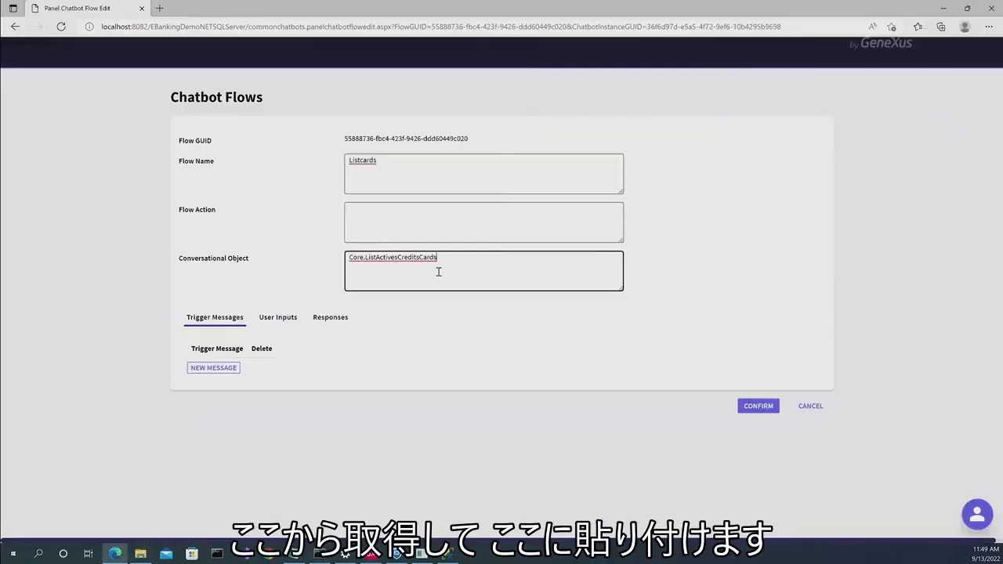
- Add the trigger message "1" to the Listcards flow and open its user inputs
left_click(212, 368)
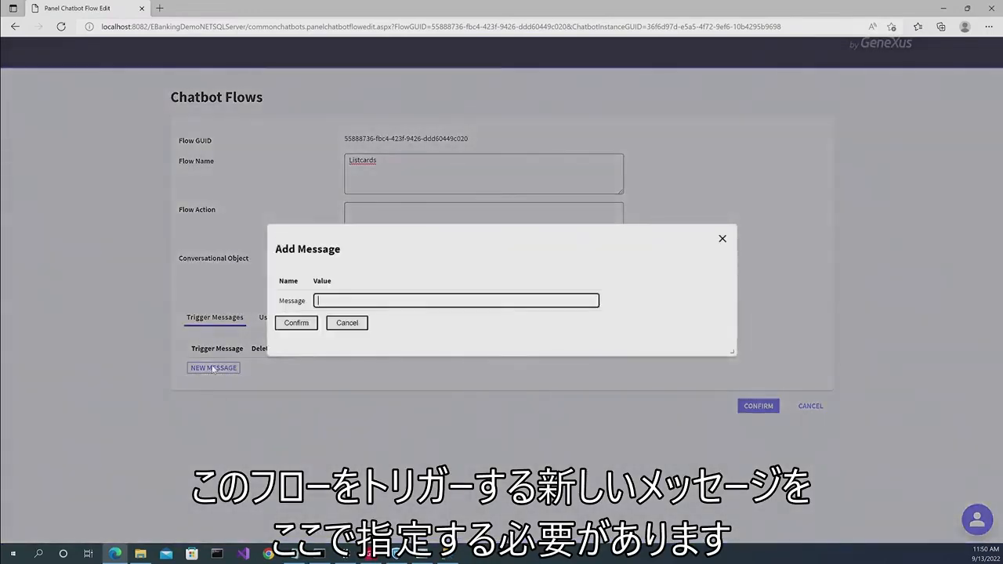
left_click(298, 321)
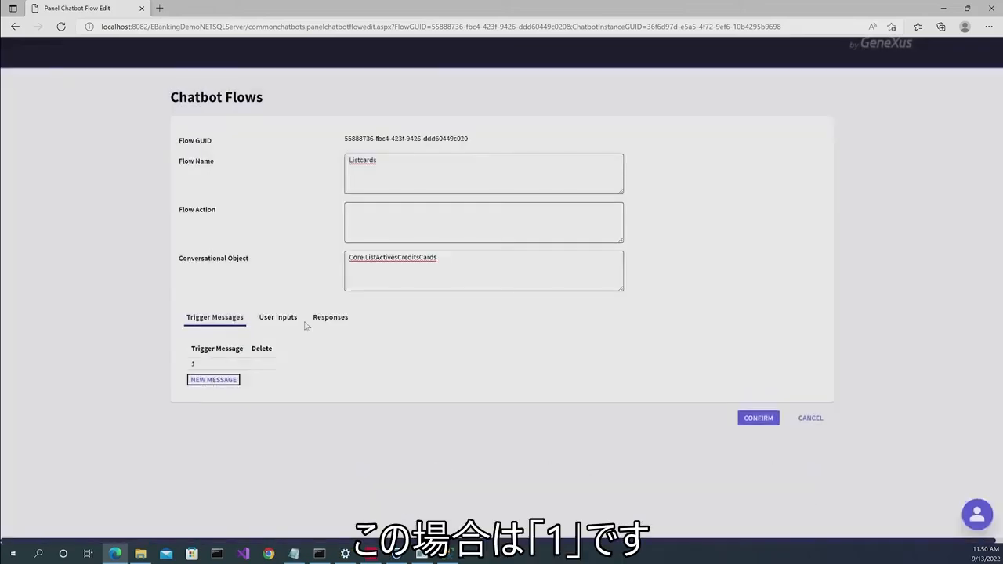
left_click(276, 316)
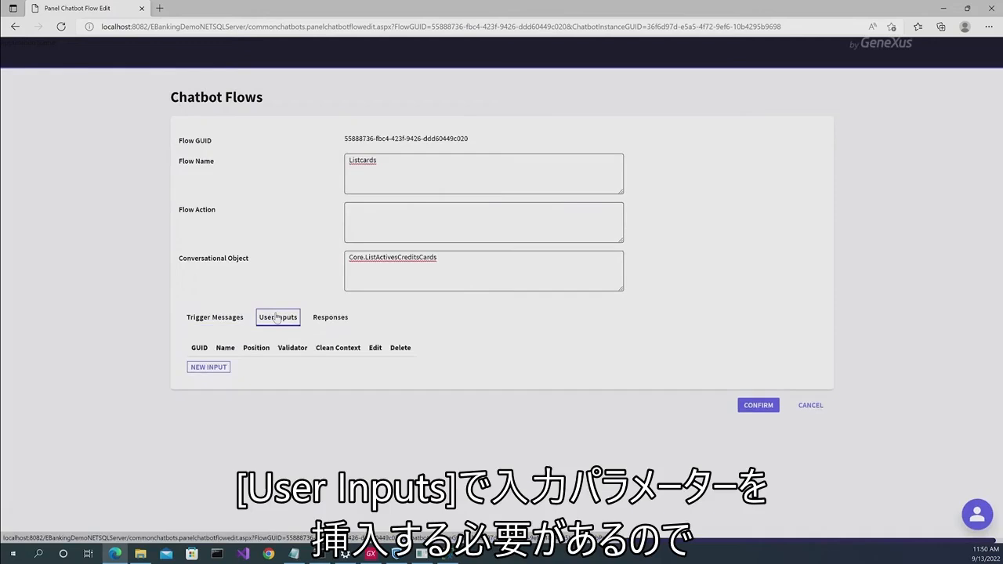
- Create a new user input for the Listcards flow, naming it "user" and setting its position to 1
left_click(208, 368)
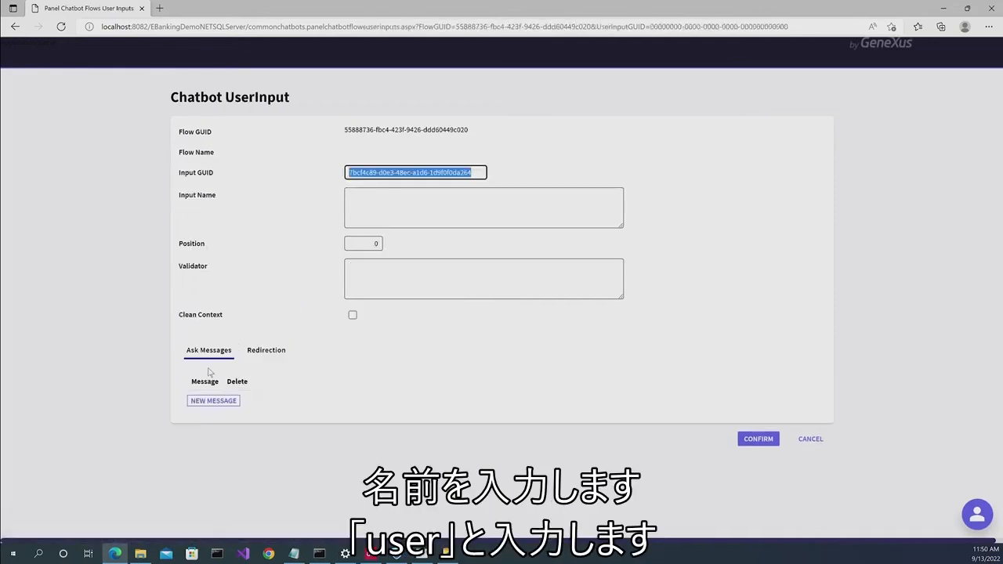
left_click(474, 205)
type("user")
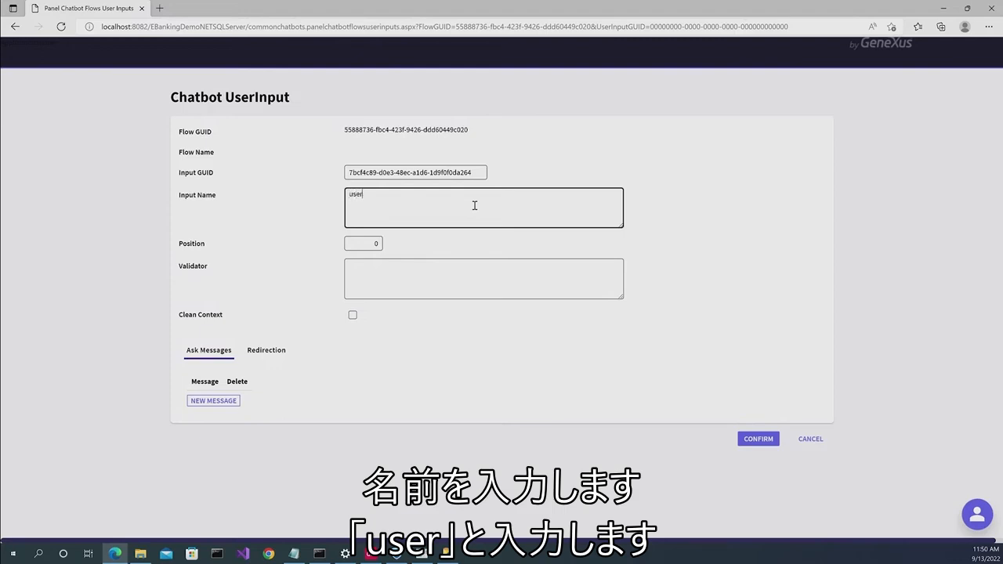
left_click(368, 245)
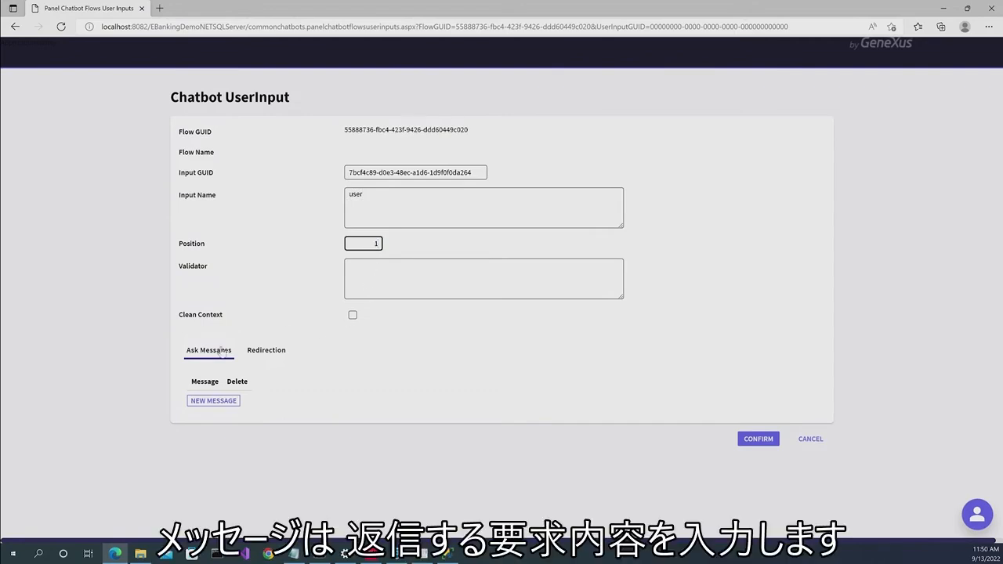
- Add the ask message "Could you tell me your user id?" to the user input and save the input
left_click(208, 401)
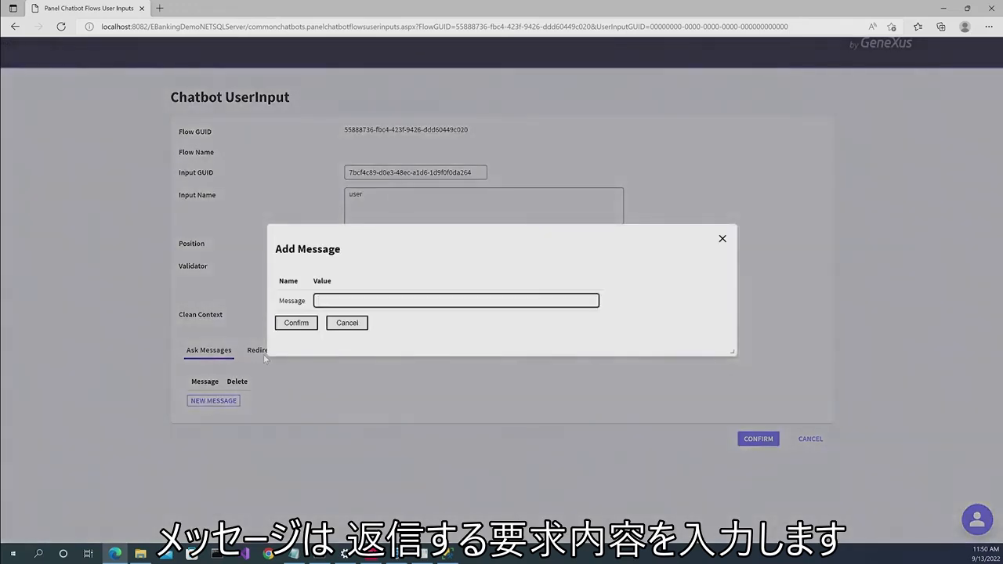
left_click(378, 299)
type("Could you tell me your user id?")
left_click(304, 327)
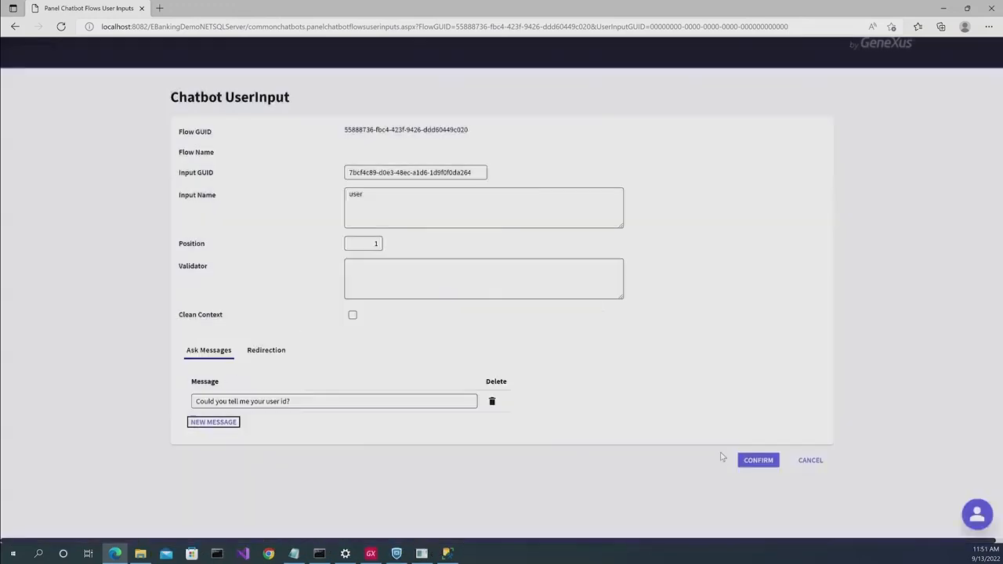
left_click(750, 461)
- Create a new response named "cards" for the Listcards flow and add a parameter "cards" to it
left_click(332, 317)
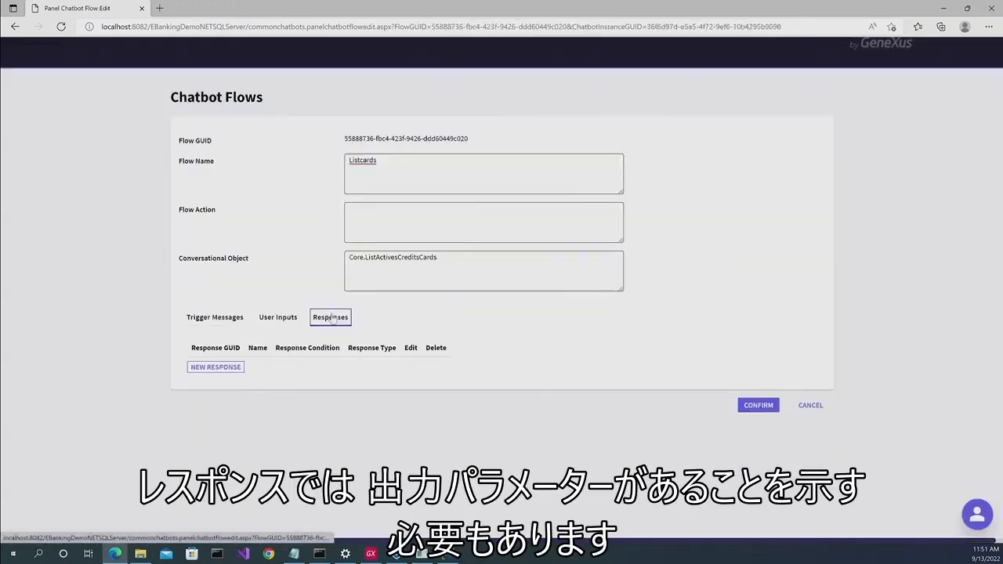
left_click(210, 370)
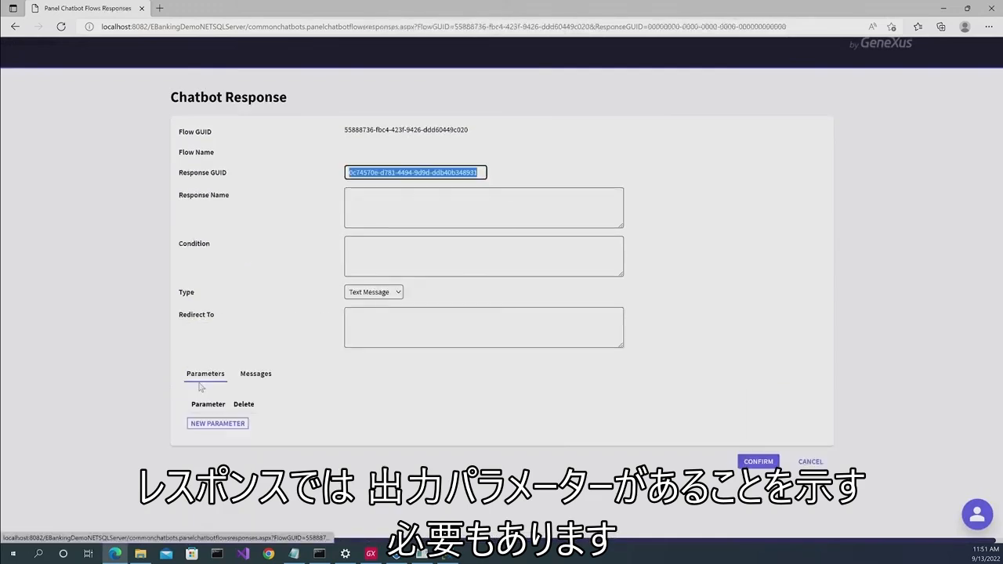
left_click(399, 198)
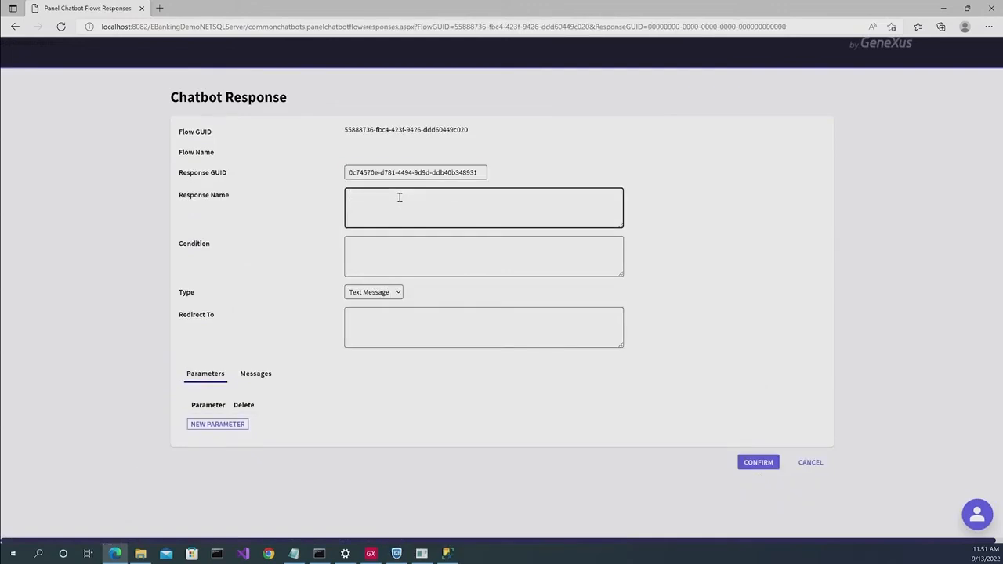
type("cards")
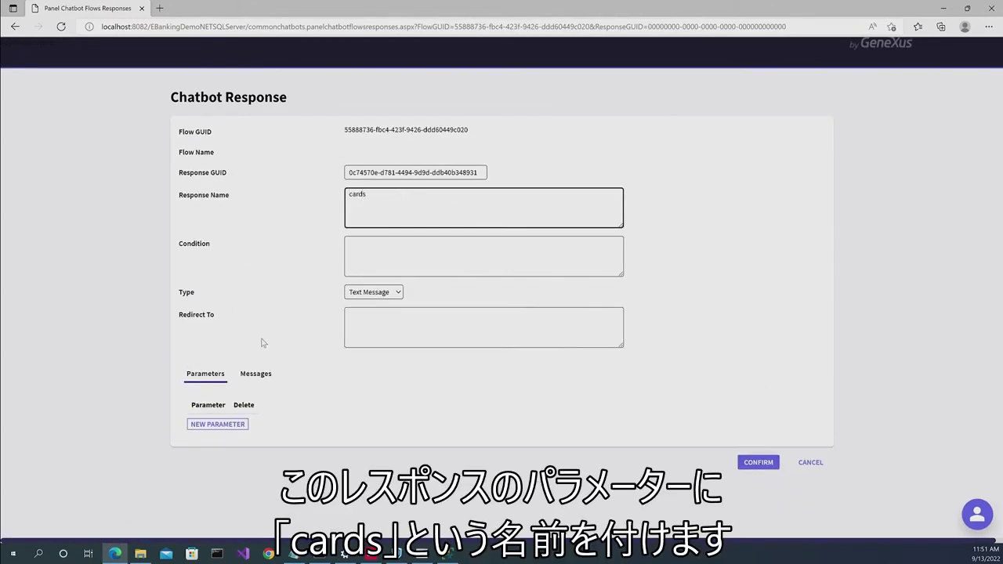
left_click(207, 427)
left_click(352, 300)
type("cards")
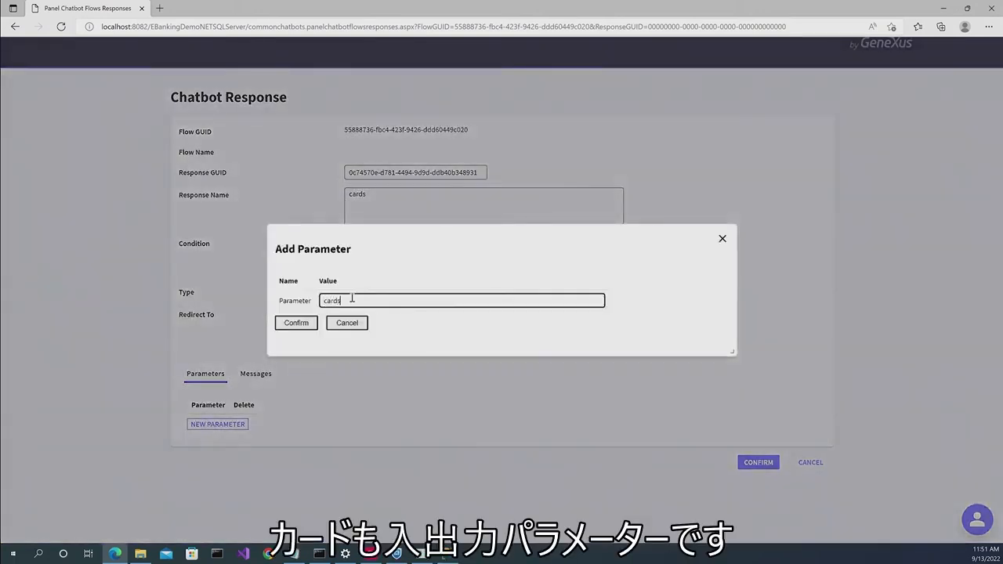
left_click(301, 327)
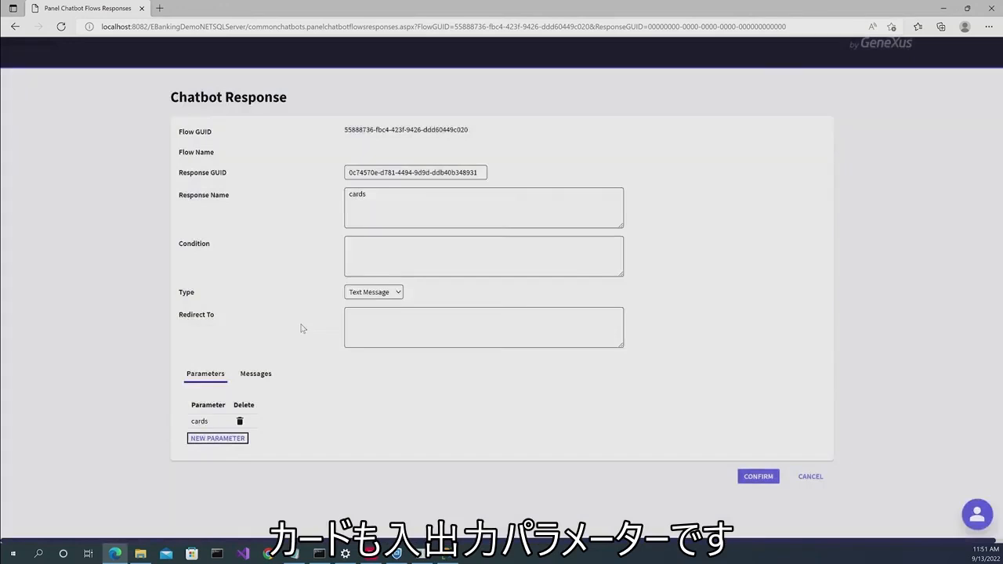
- Add the message "Active cards: &cards" to the response, then save both the response and the Listcards flow
left_click(256, 373)
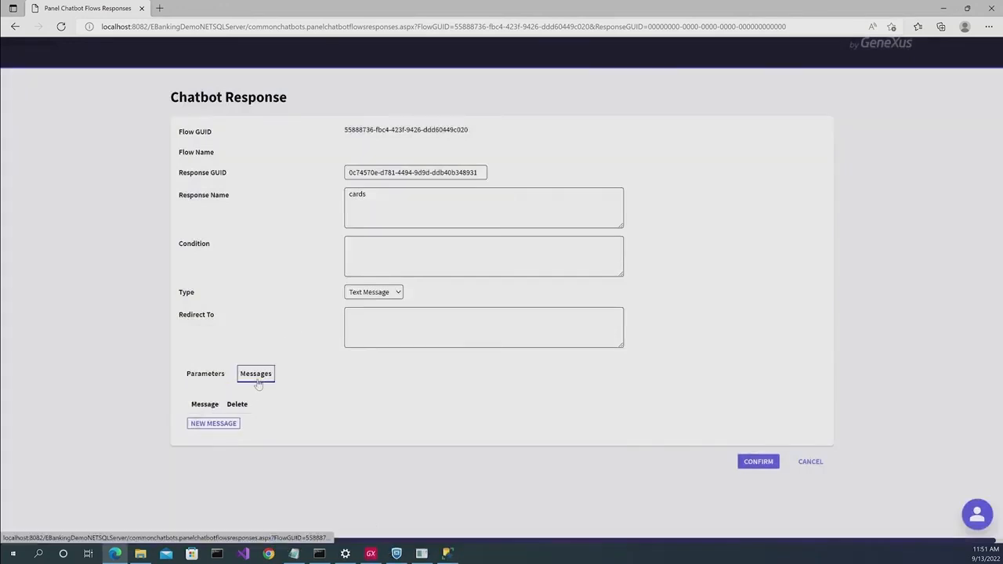
left_click(212, 424)
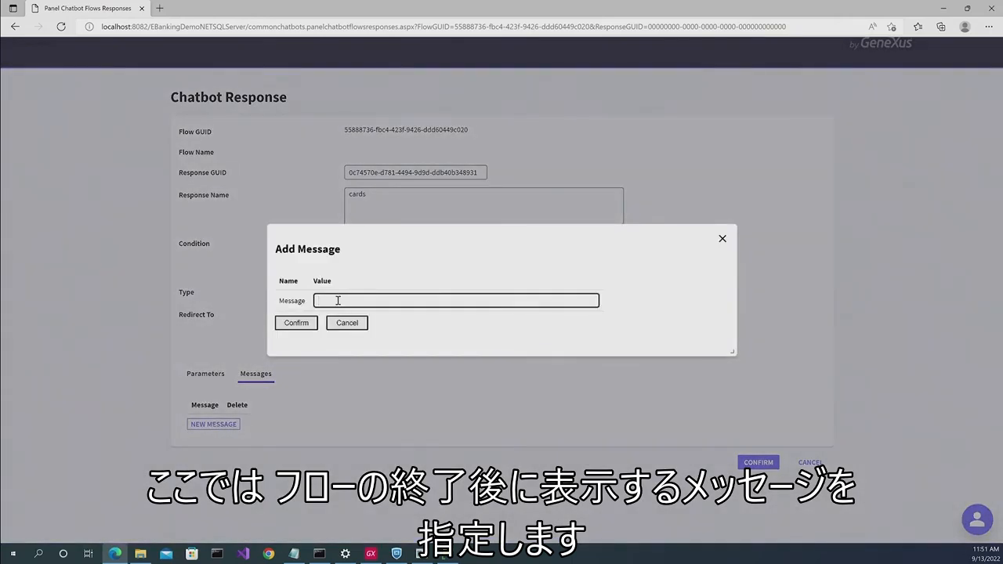
type("Active cards")
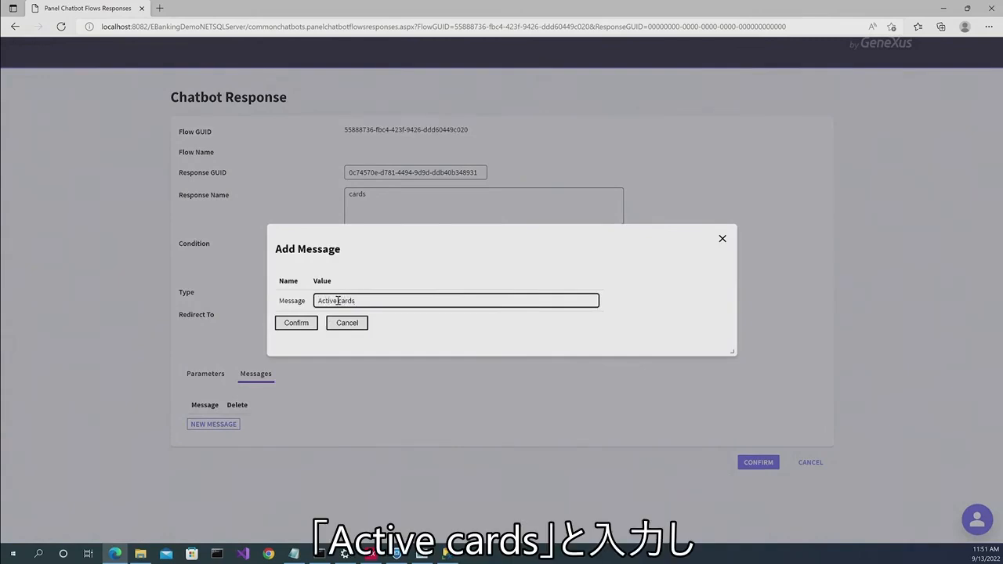
type(": &cards")
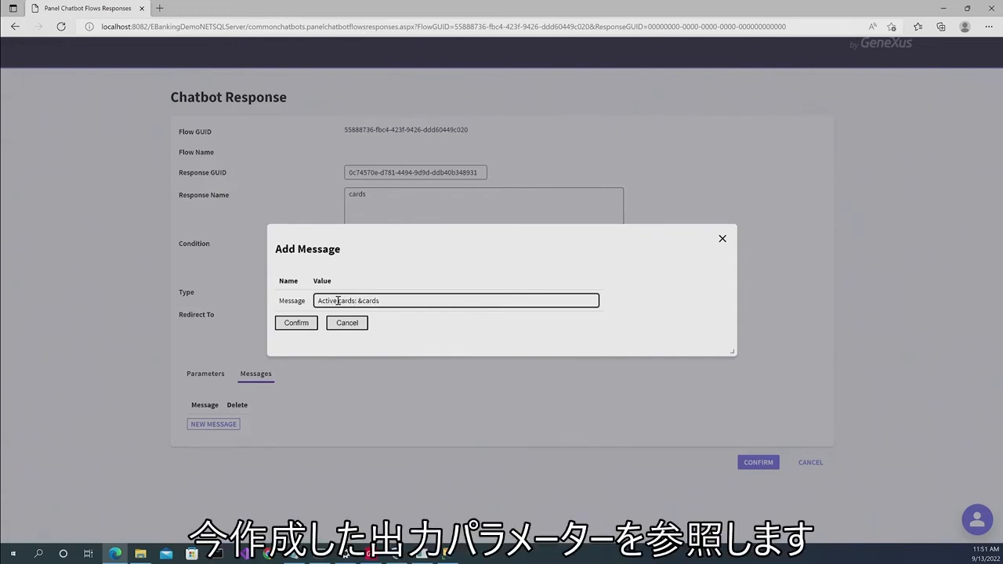
left_click(295, 324)
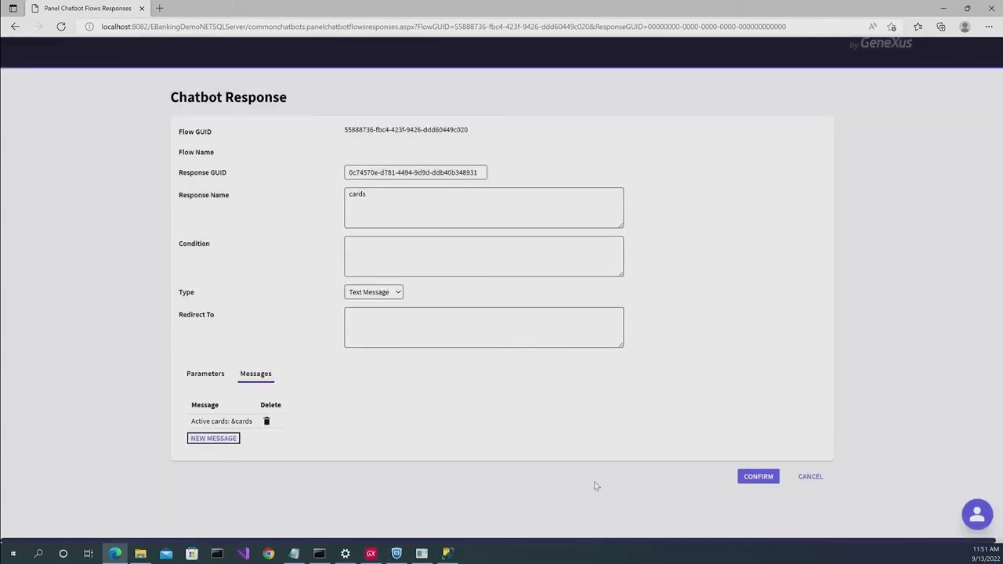
left_click(755, 477)
left_click(742, 420)
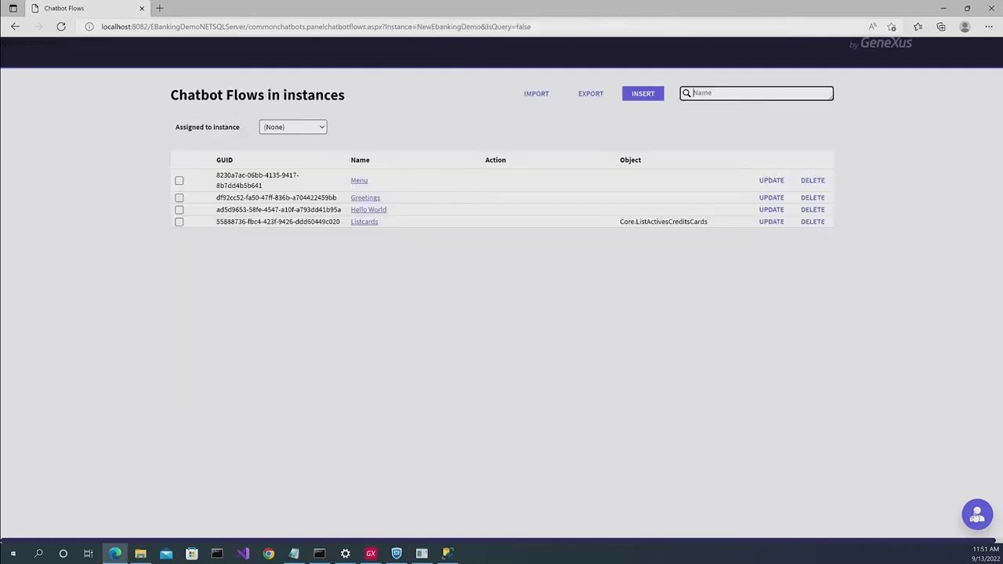
- Test the card listing in the NewEbankingDemo chat by sending option "1" and replying with the user ID
left_click(976, 514)
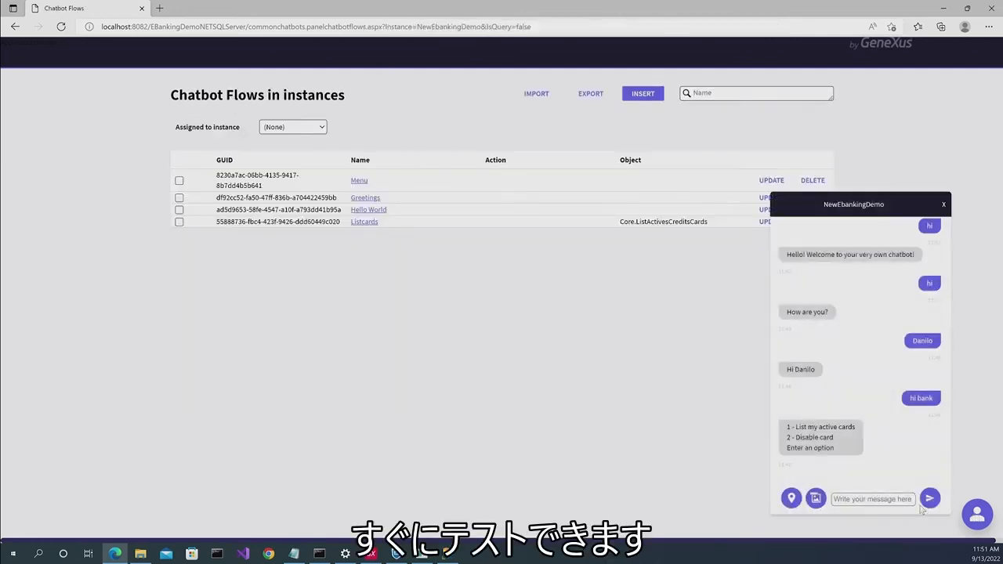
left_click(900, 499)
type("1")
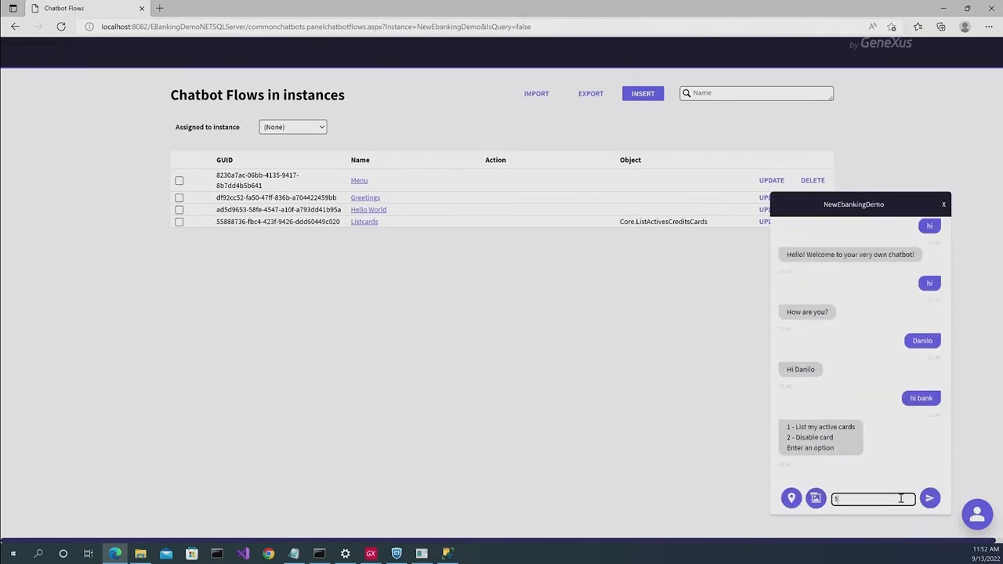
left_click(930, 499)
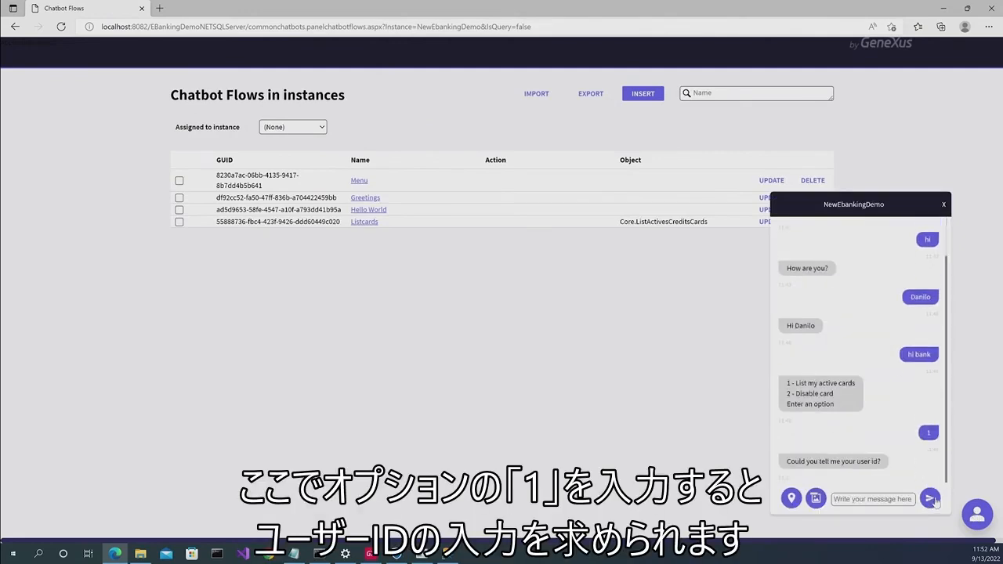
left_click(883, 499)
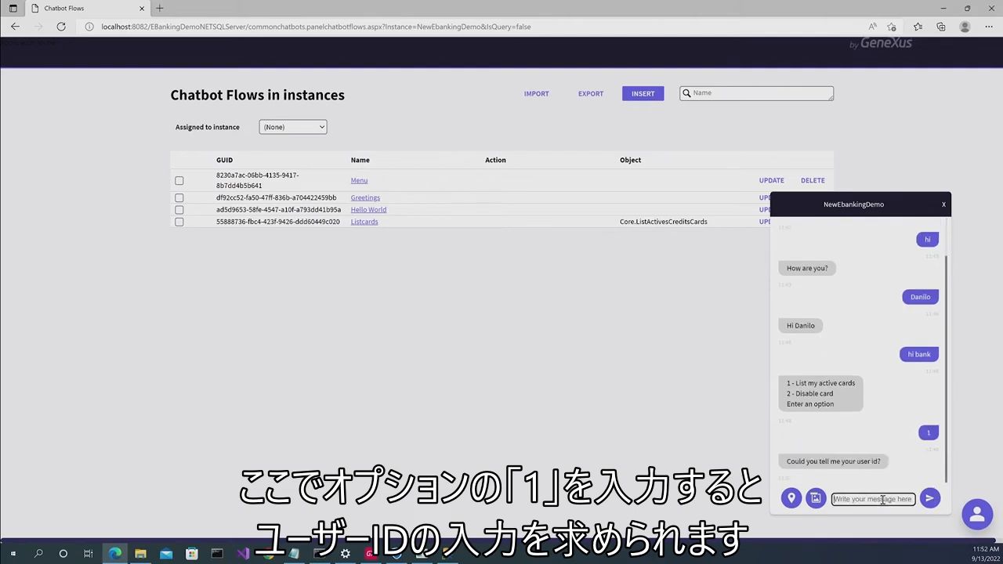
type("1")
left_click(932, 500)
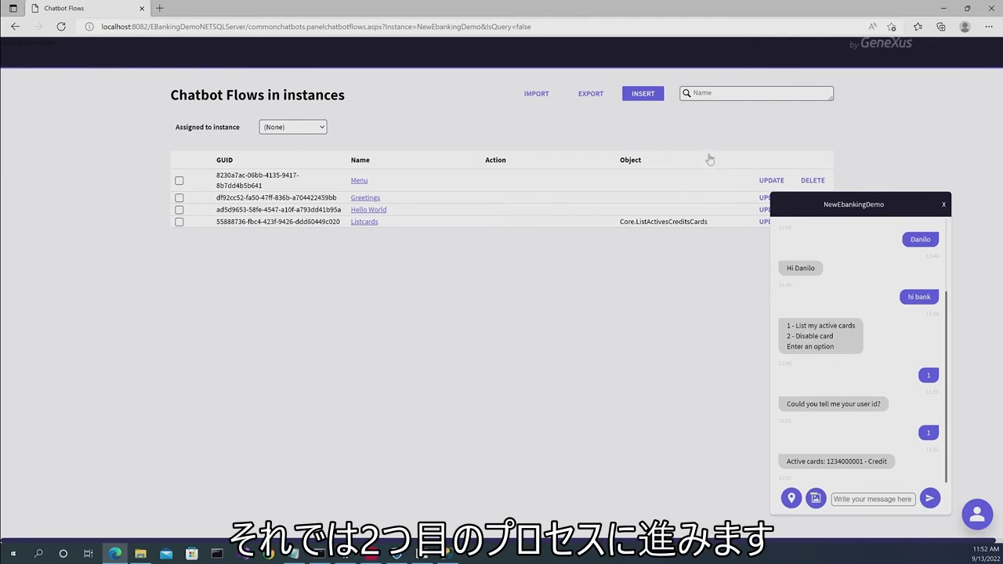
left_click(642, 94)
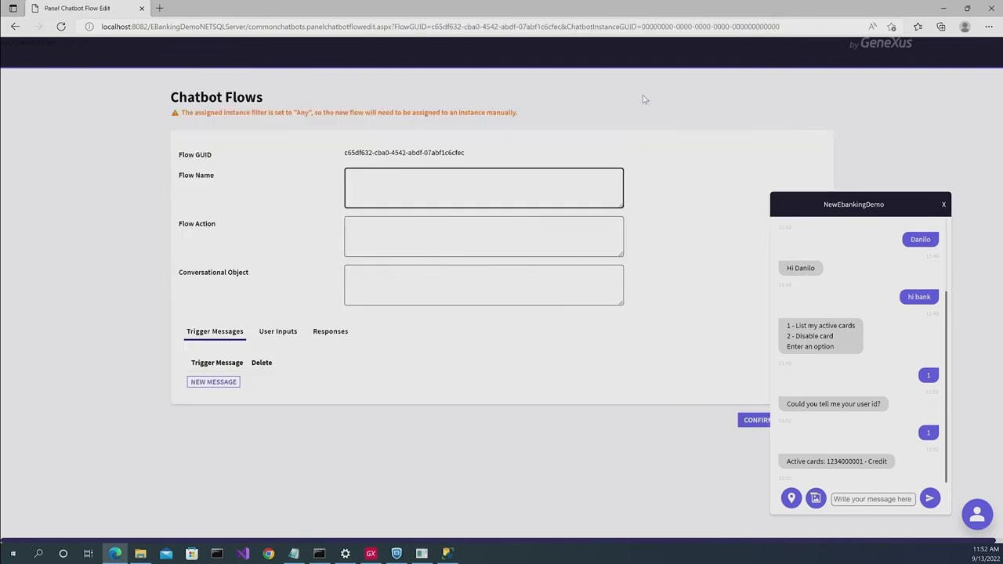
left_click(944, 205)
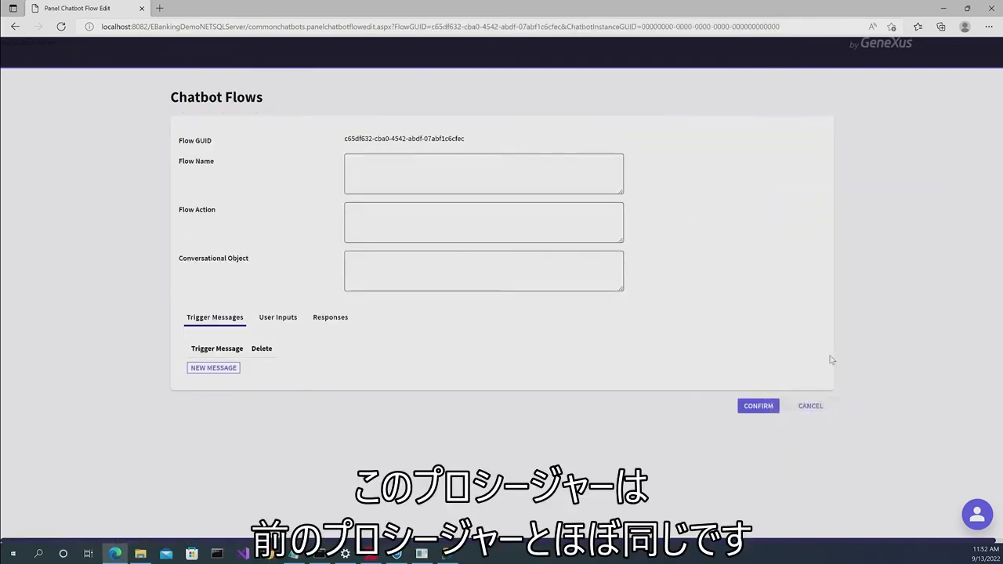
left_click(807, 405)
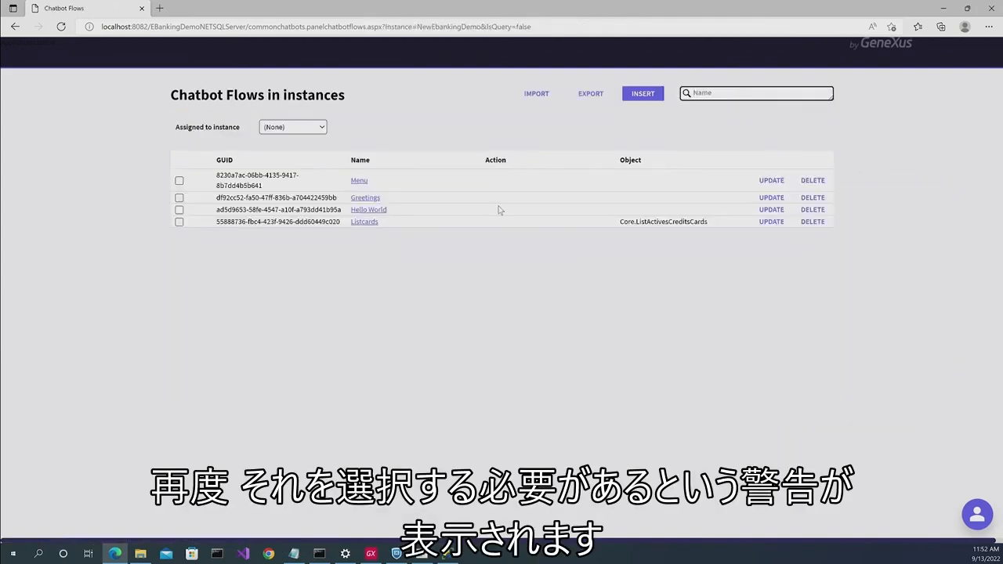
- Set the flow list's assigned instance to NewEbankingDemo and insert a new flow named "disable"
left_click(311, 132)
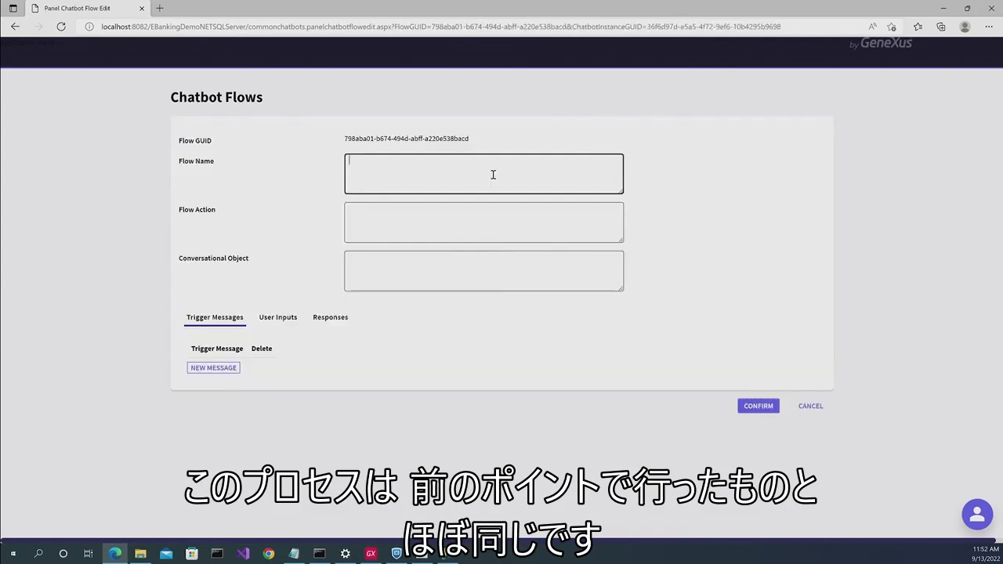
type("disable")
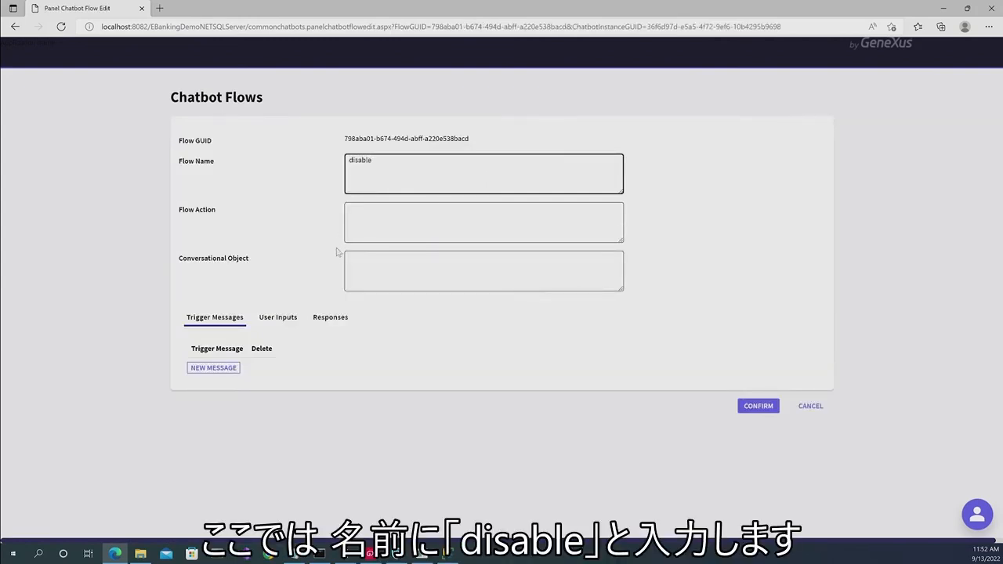
- Copy the DisableCreditCard procedure's qualified name Core.DisableCreditCard from GeneXus and, back in the browser, paste it as the disable flow's conversational object
left_click(378, 261)
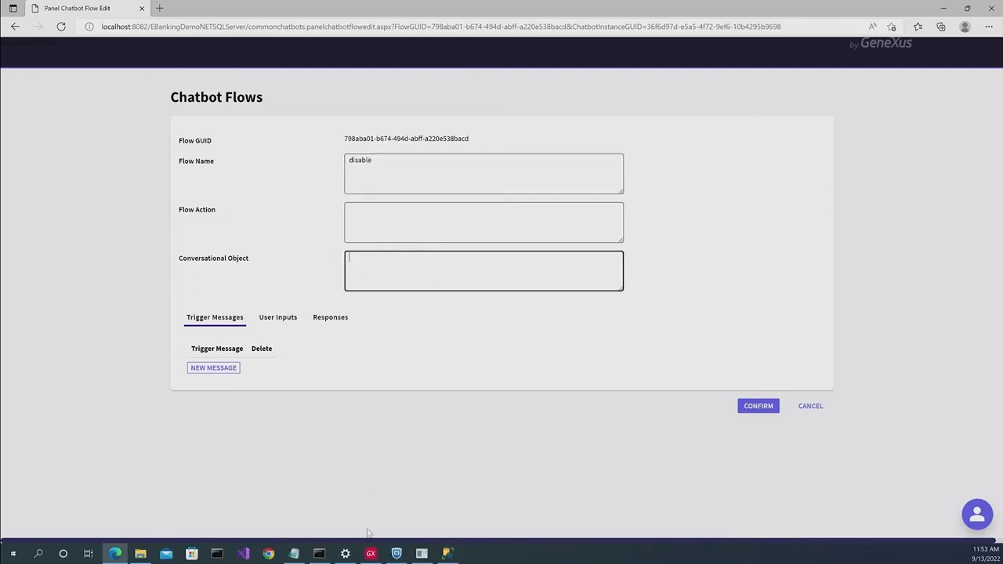
left_click(370, 557)
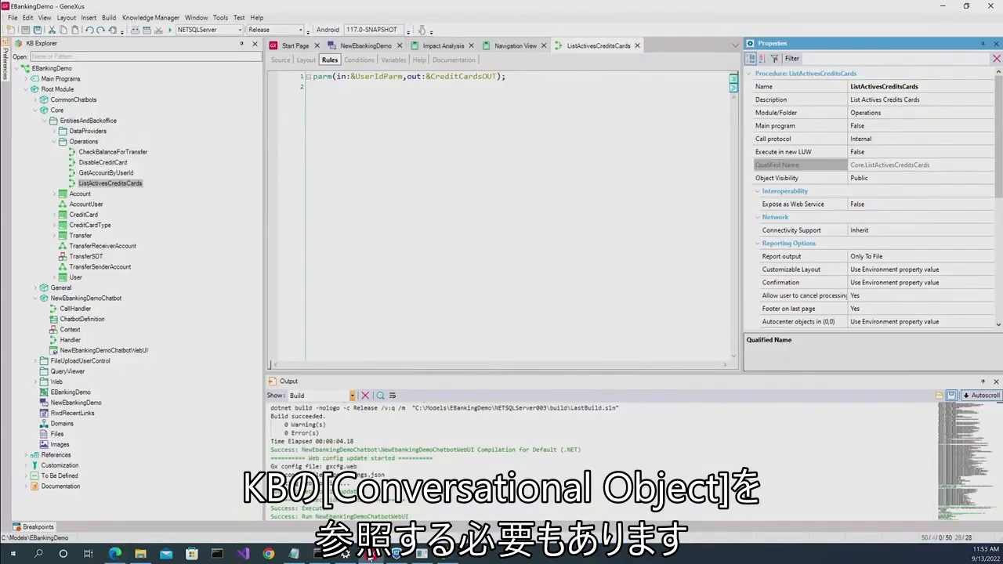
left_click(110, 162)
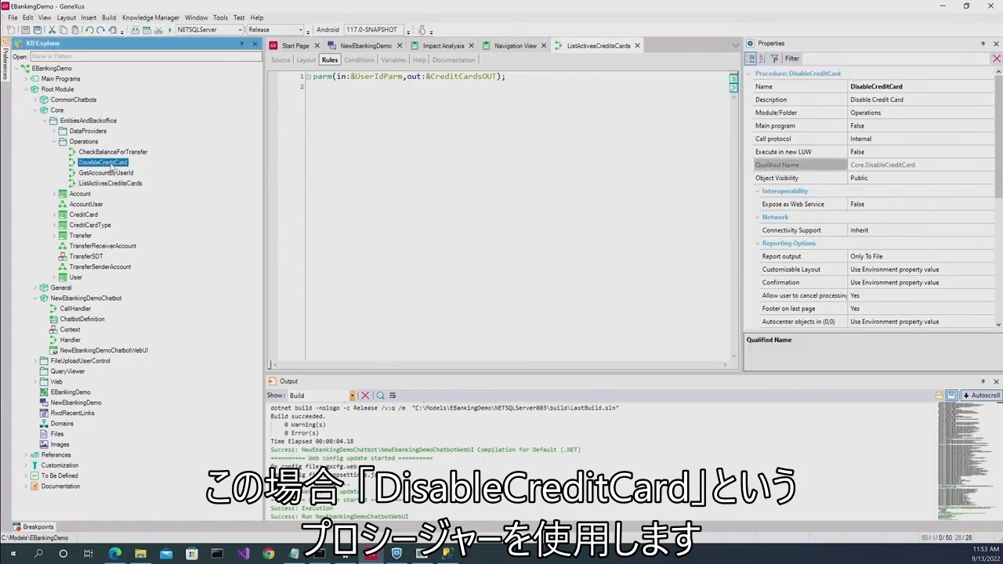
left_click(929, 162)
left_click_drag(930, 163, 831, 164)
key("ctrl+c")
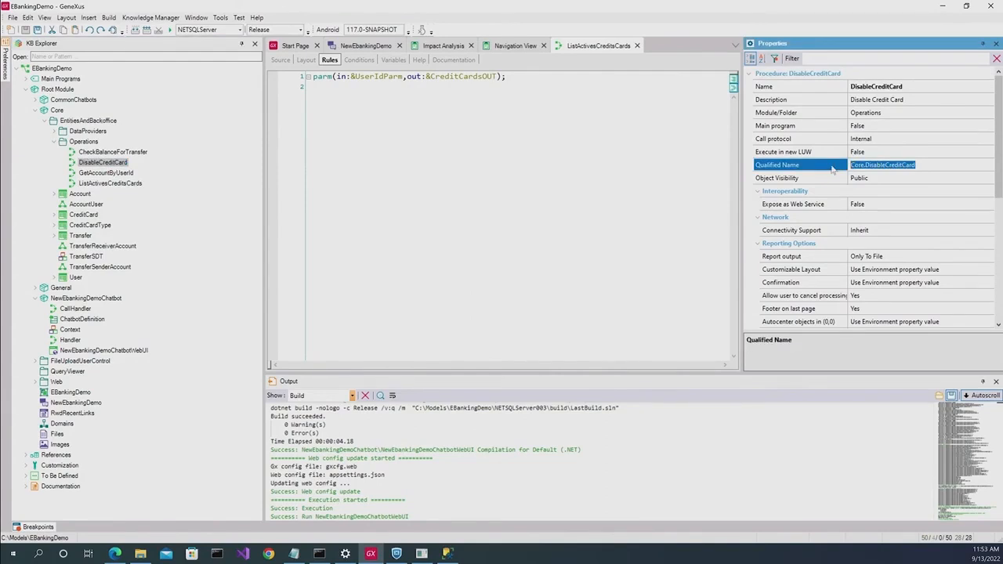
left_click(115, 553)
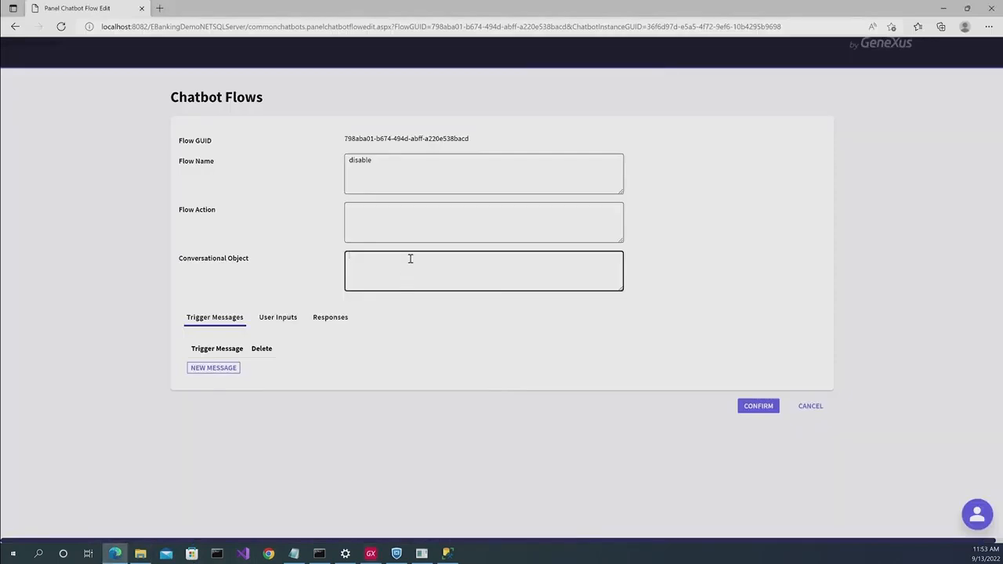
key("ctrl+v")
- Add the trigger message "2" to the disable flow and open its user inputs
left_click(213, 367)
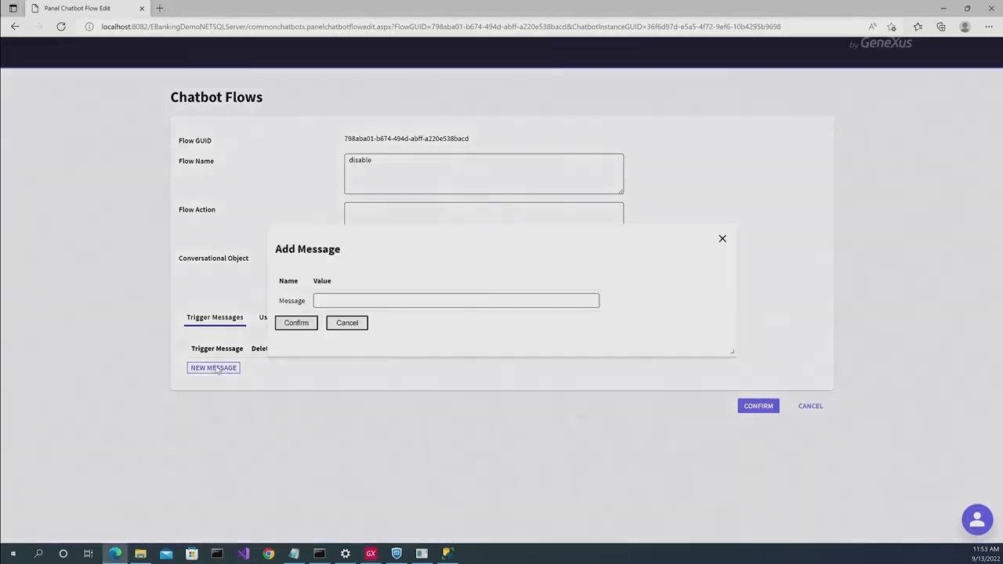
type("2")
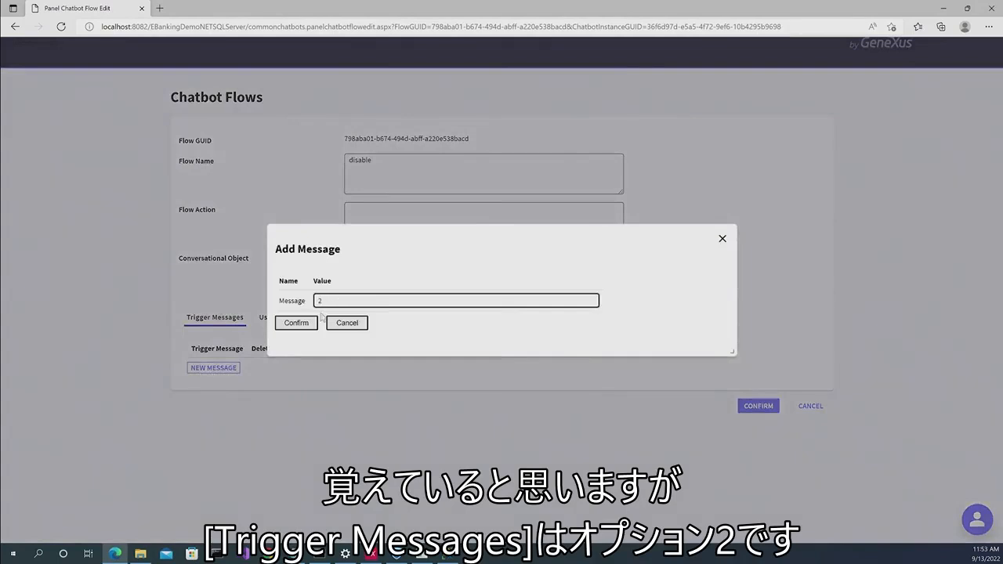
left_click(295, 323)
left_click(282, 322)
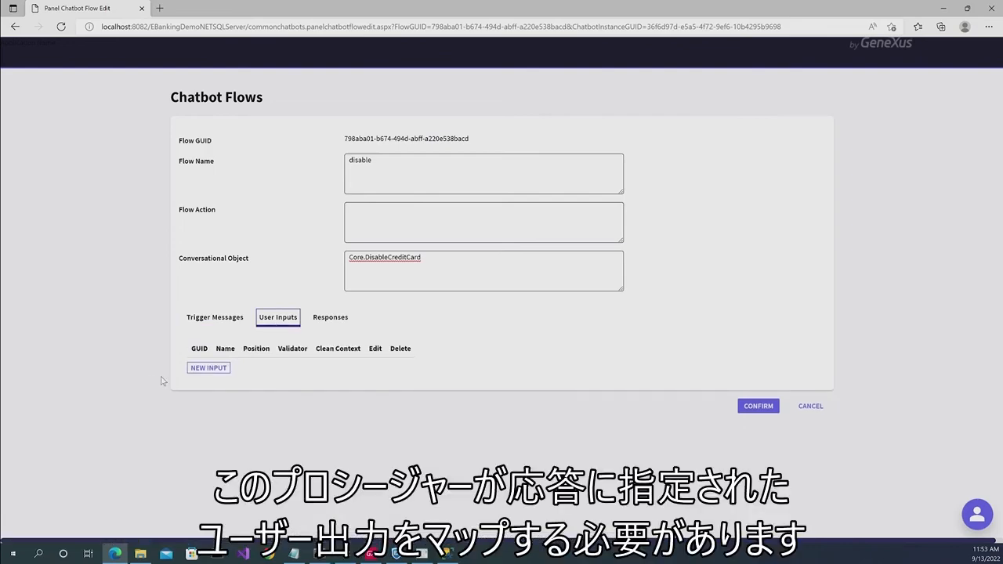
- Create a new user input named "cardnumber" at position 1 in the disable flow
left_click(200, 373)
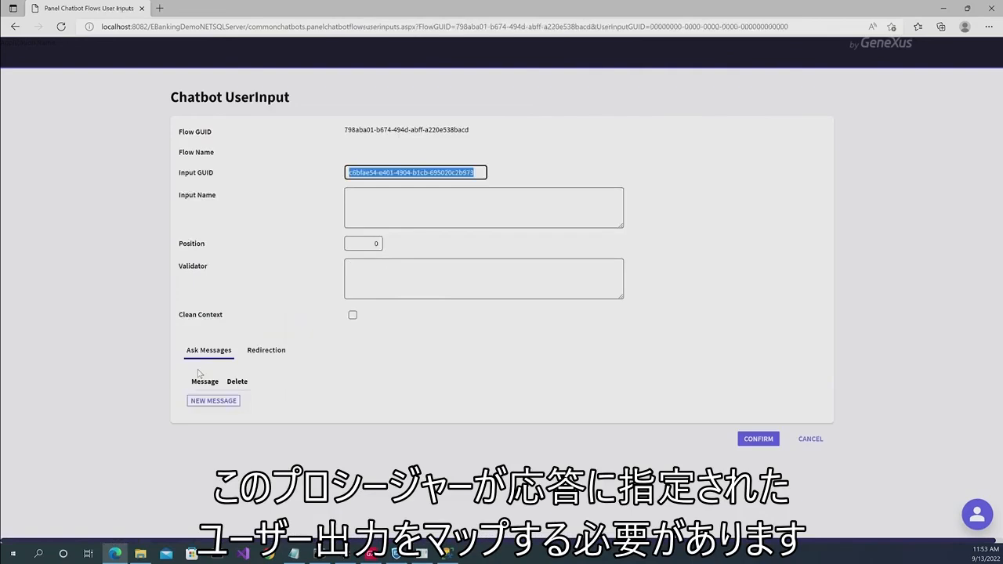
left_click(396, 207)
type("cardnumber")
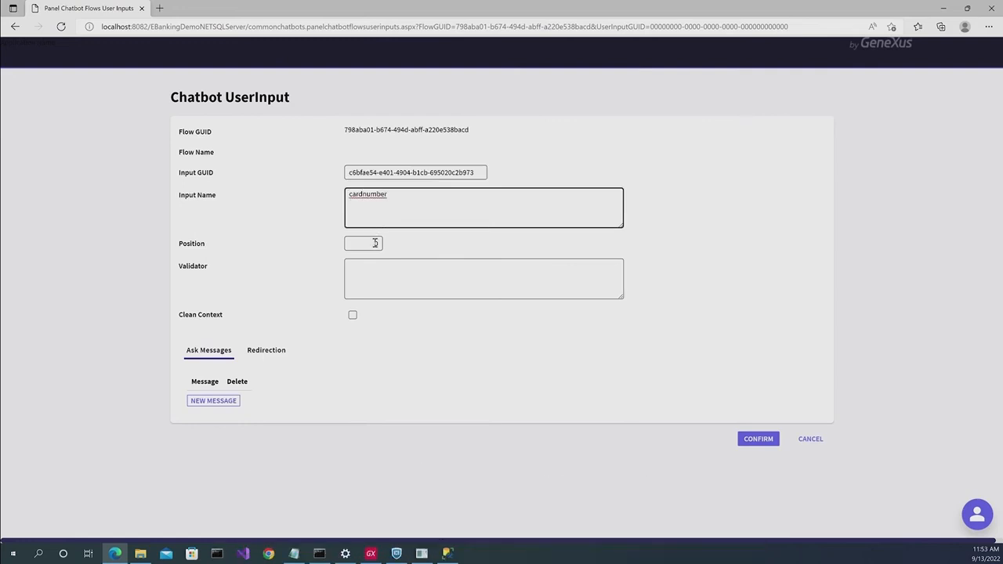
left_click(374, 244)
type("1")
key("Tab")
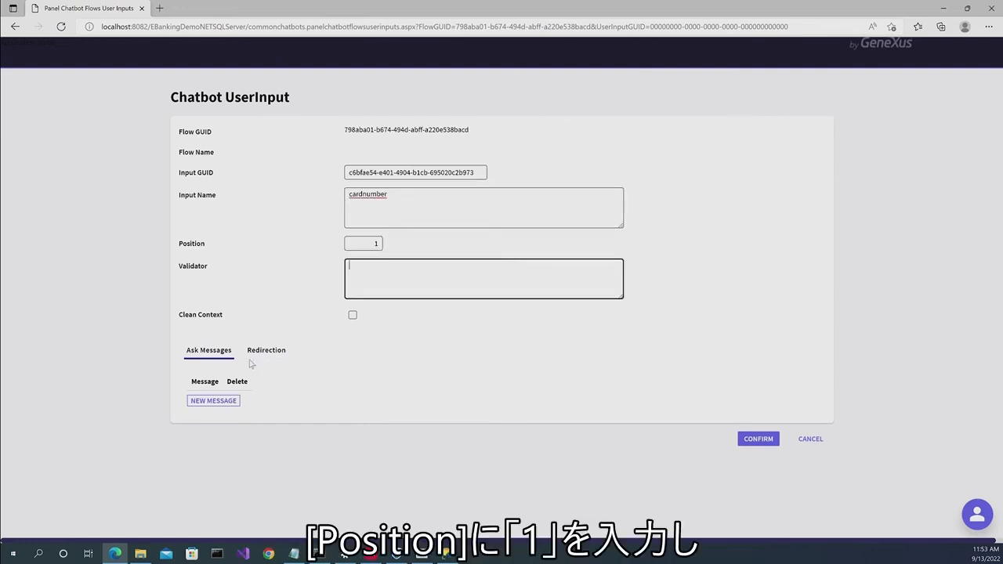
- Add the ask message "Please give me your credit number:" to the cardnumber input and save the input
left_click(207, 401)
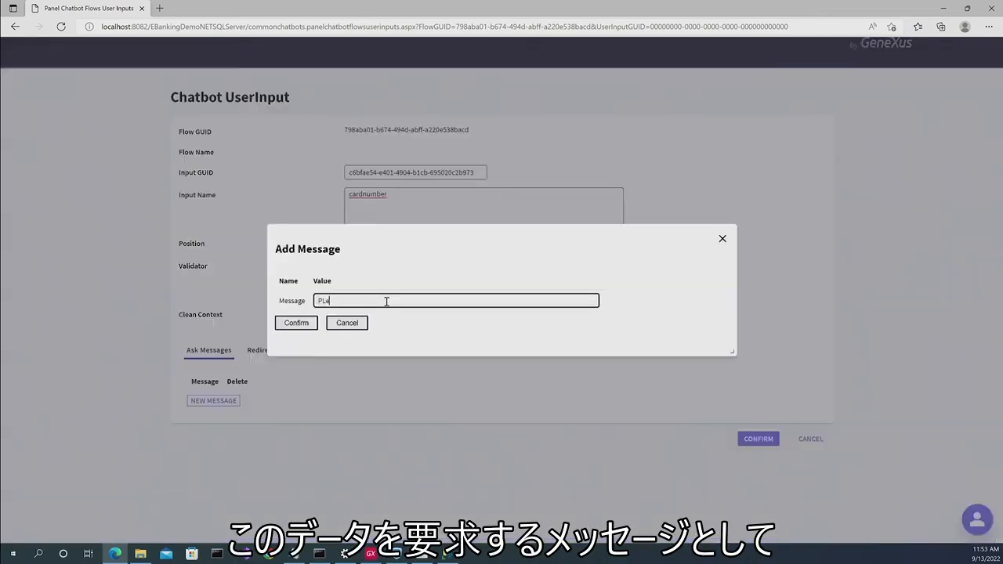
type("Please give me your credit number")
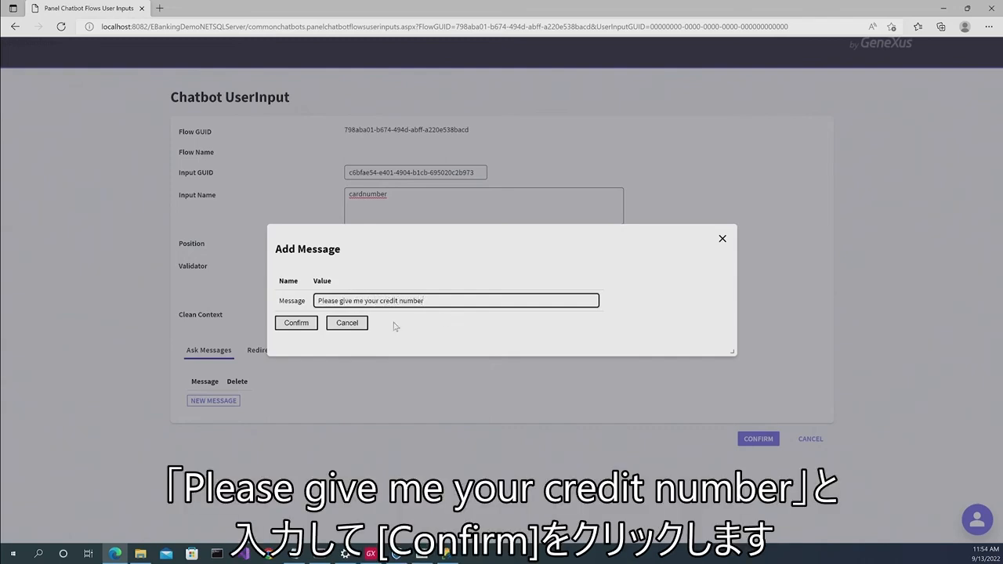
left_click(297, 324)
left_click(748, 458)
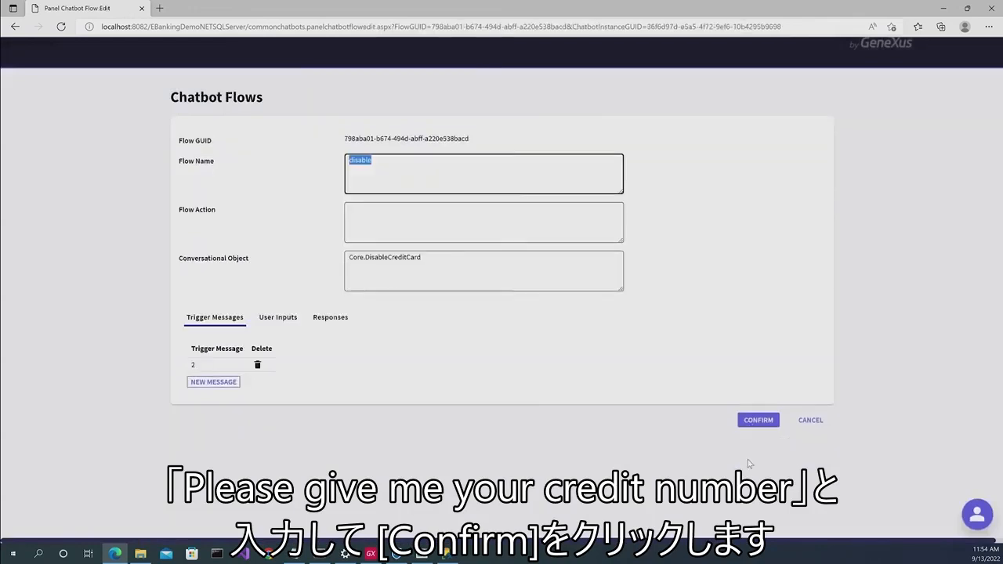
- Create a new response named "result" for the disable flow and add the parameter "result" to it
left_click(316, 324)
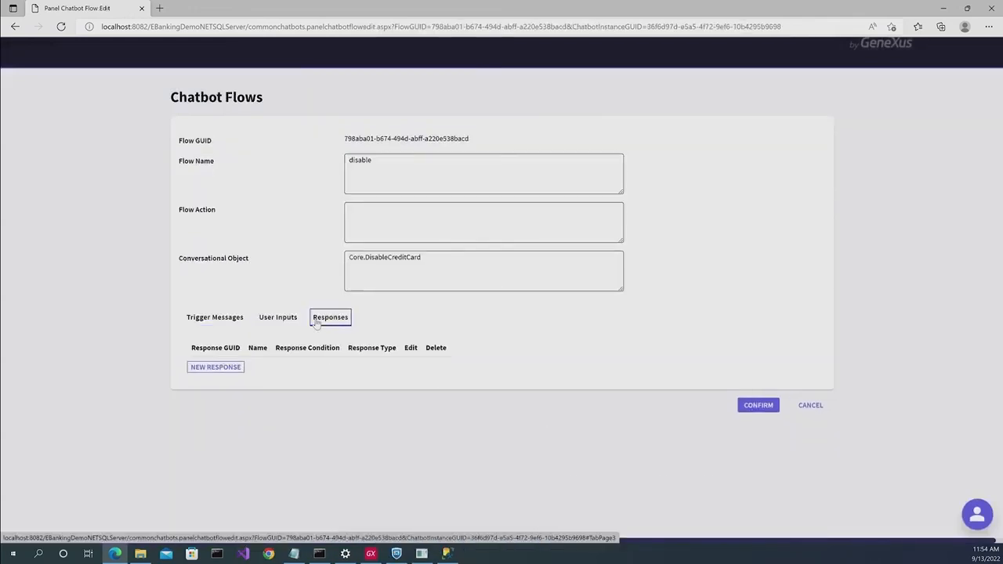
left_click(201, 373)
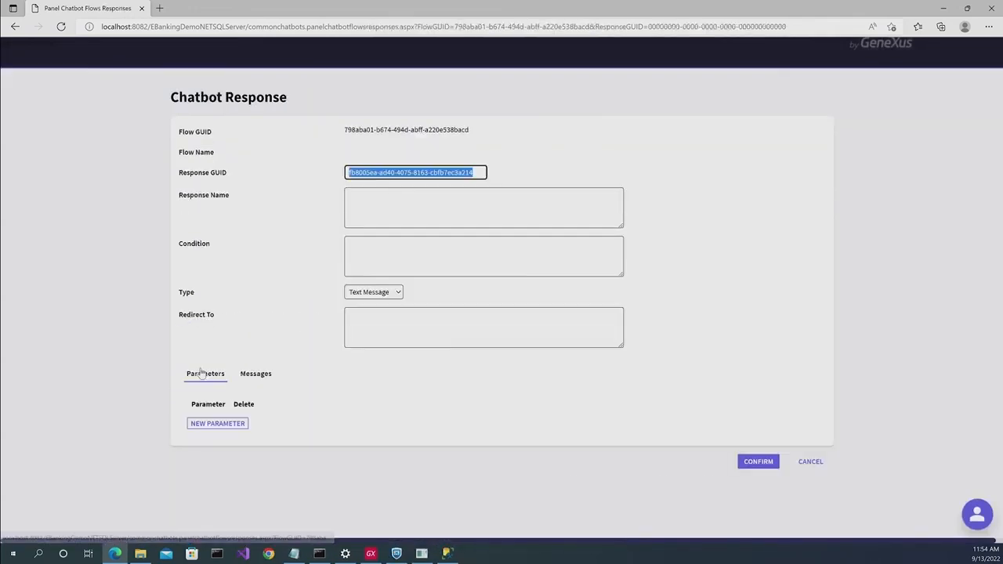
left_click(423, 202)
type("result")
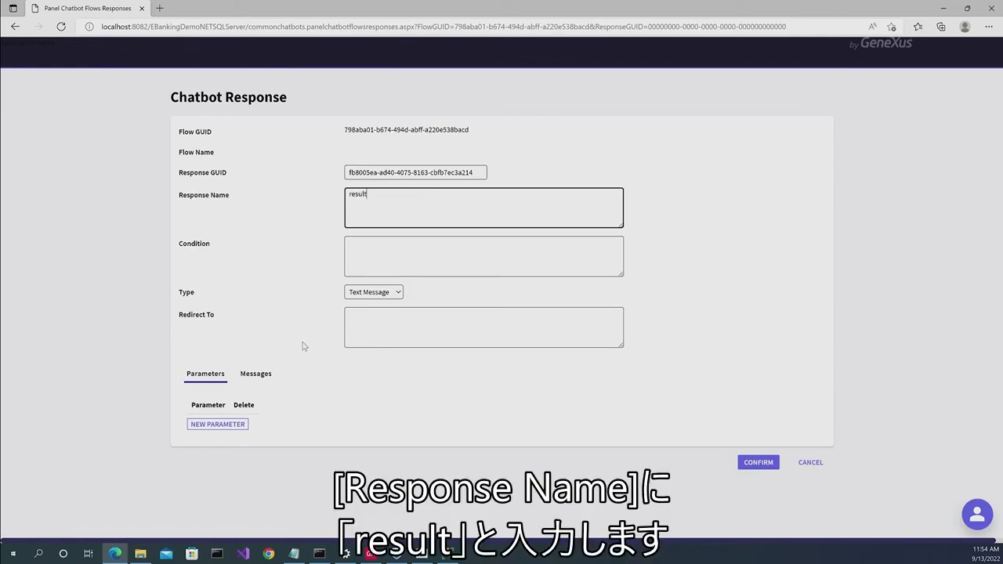
left_click(217, 423)
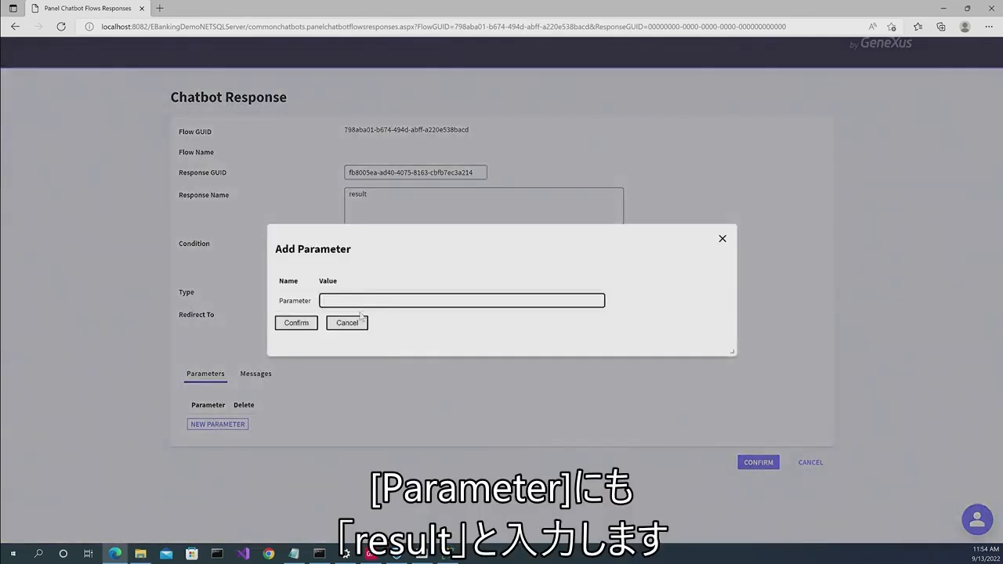
type("result")
left_click(280, 324)
- Add the message "&result" to the result response, and save both the response and the disable flow
left_click(252, 376)
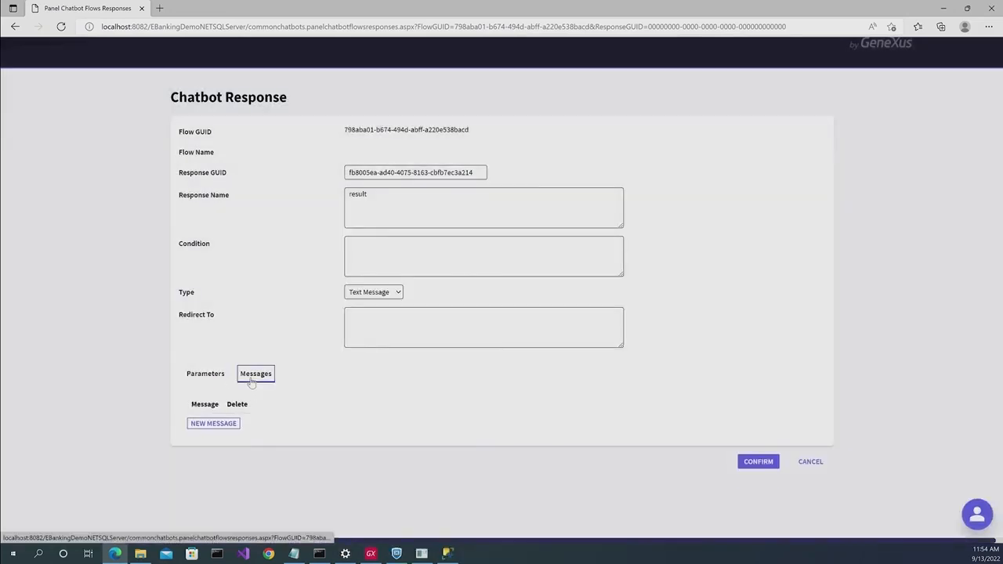
left_click(213, 423)
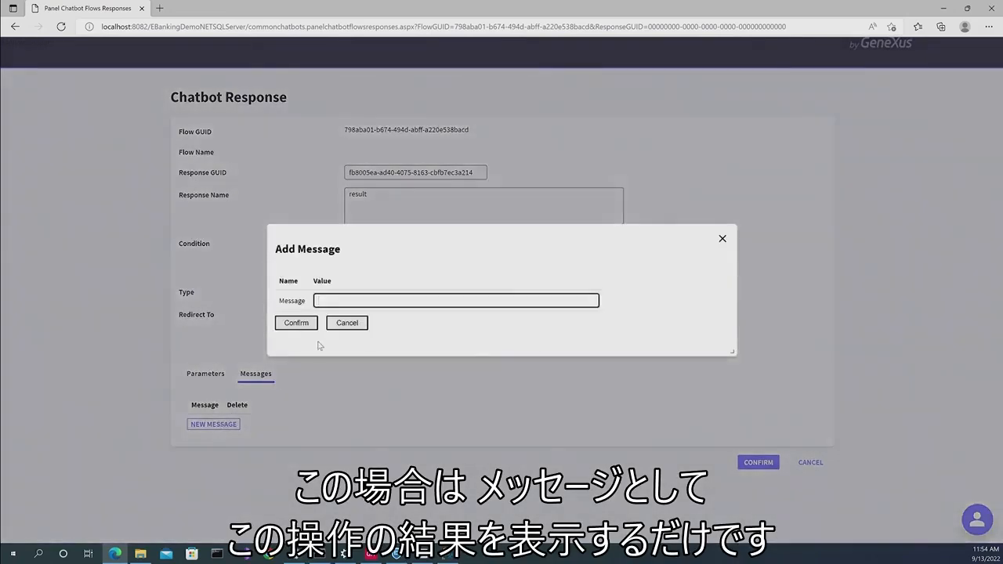
type("&result")
left_click(295, 324)
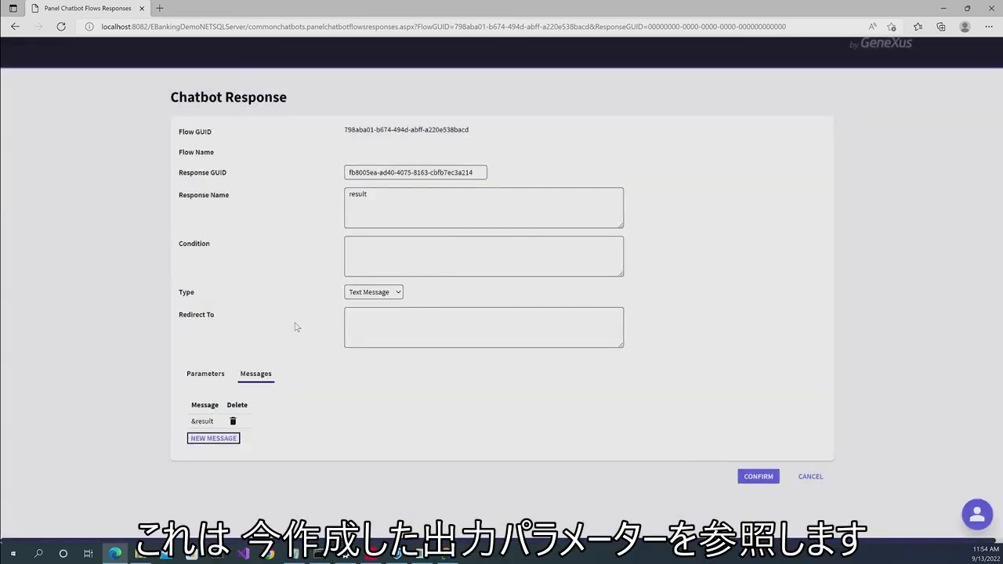
left_click(748, 476)
left_click(753, 423)
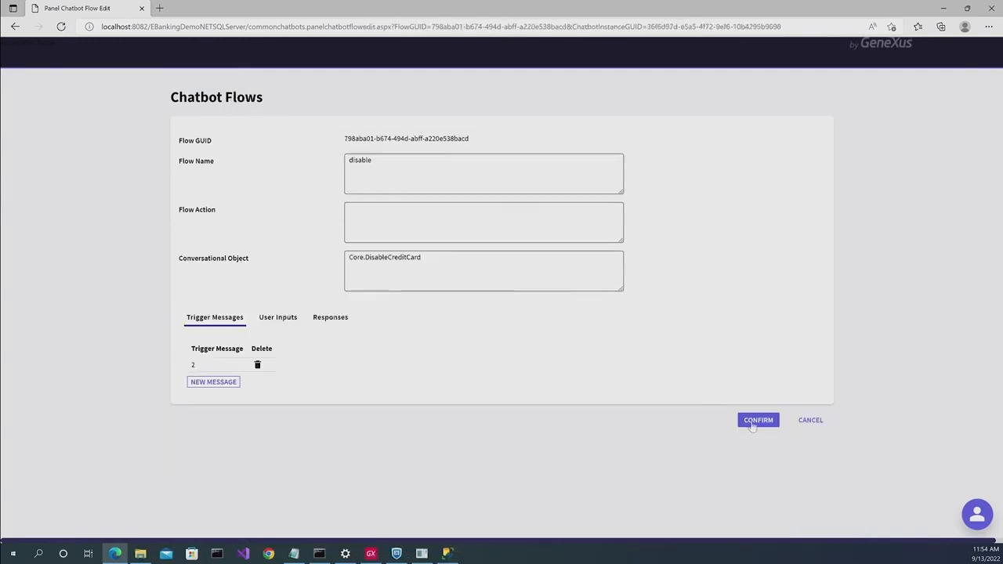
- Open the NewEbankingDemo chat and send option "2" to start the card-disabling flow
left_click(974, 515)
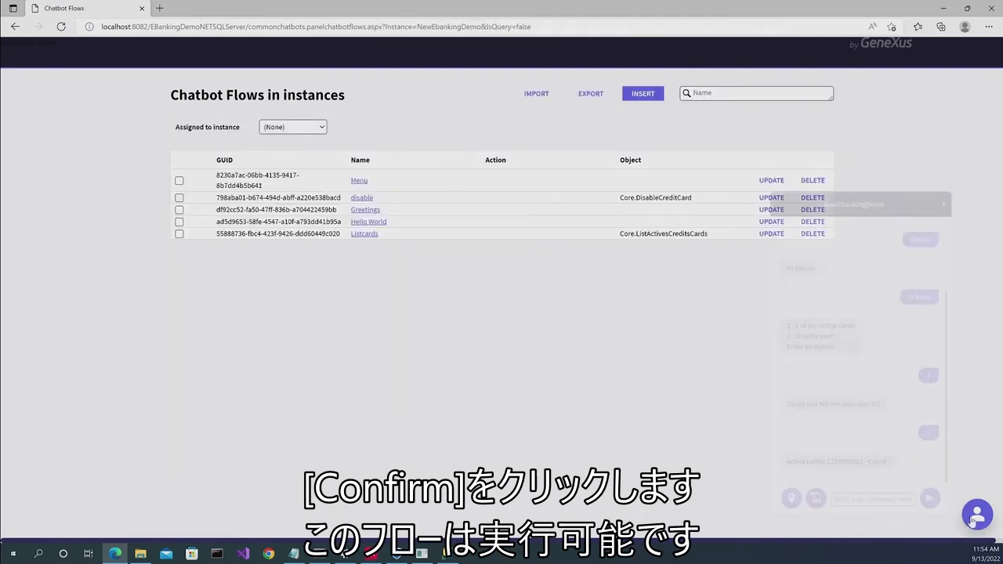
left_click(890, 500)
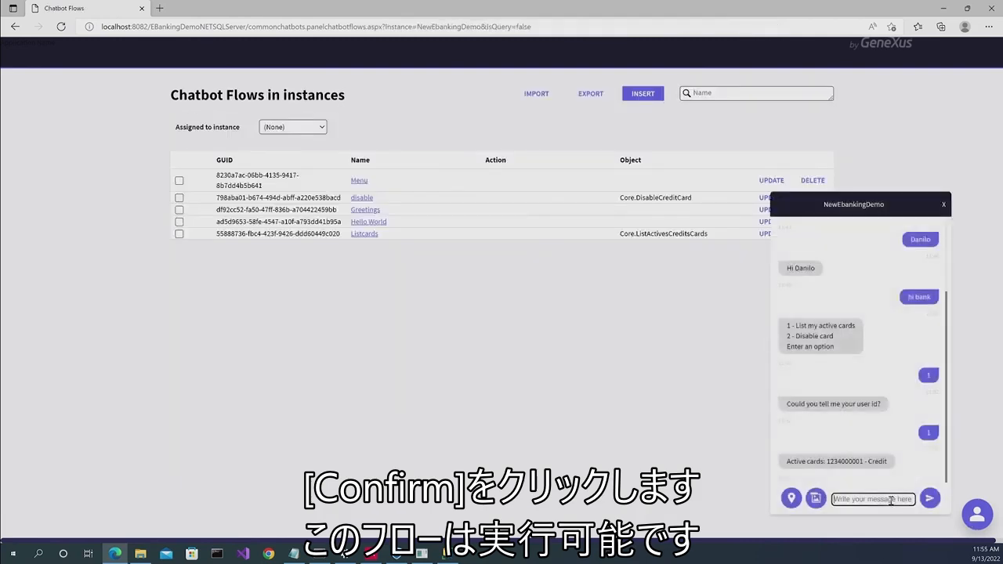
type("2")
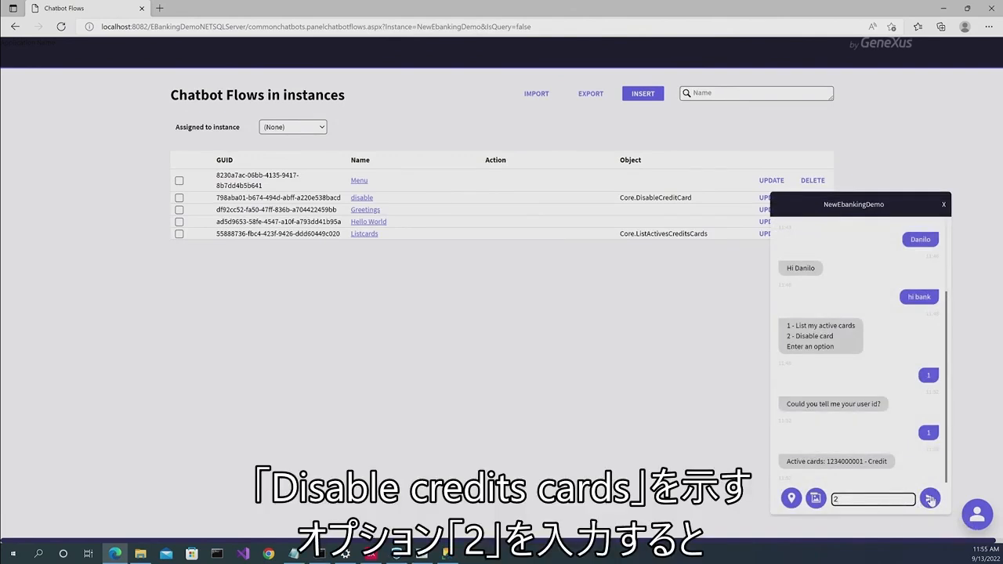
left_click(930, 499)
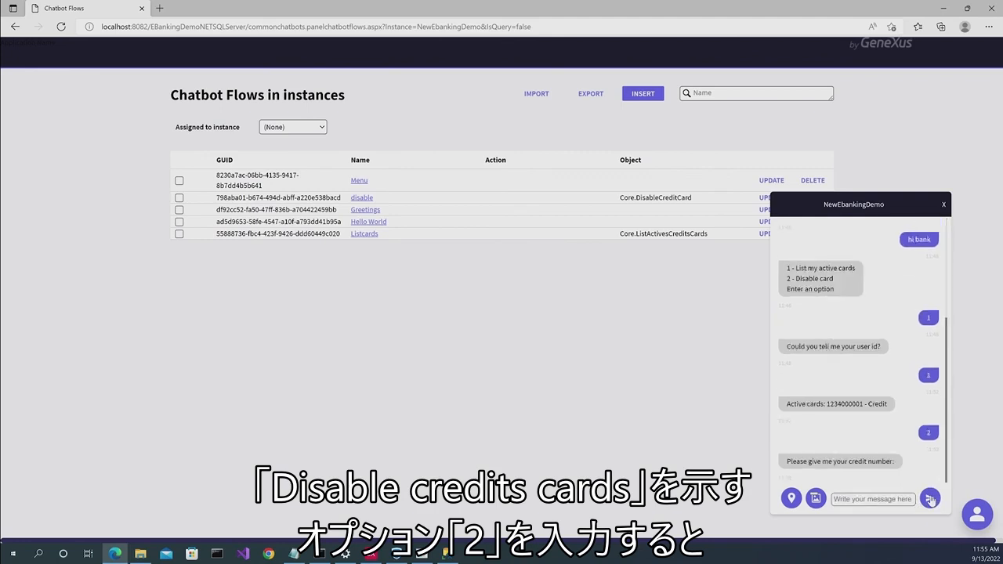
- Copy the active card's number from the earlier chat reply and send it as the credit card number to disable
left_click_drag(864, 404, 829, 405)
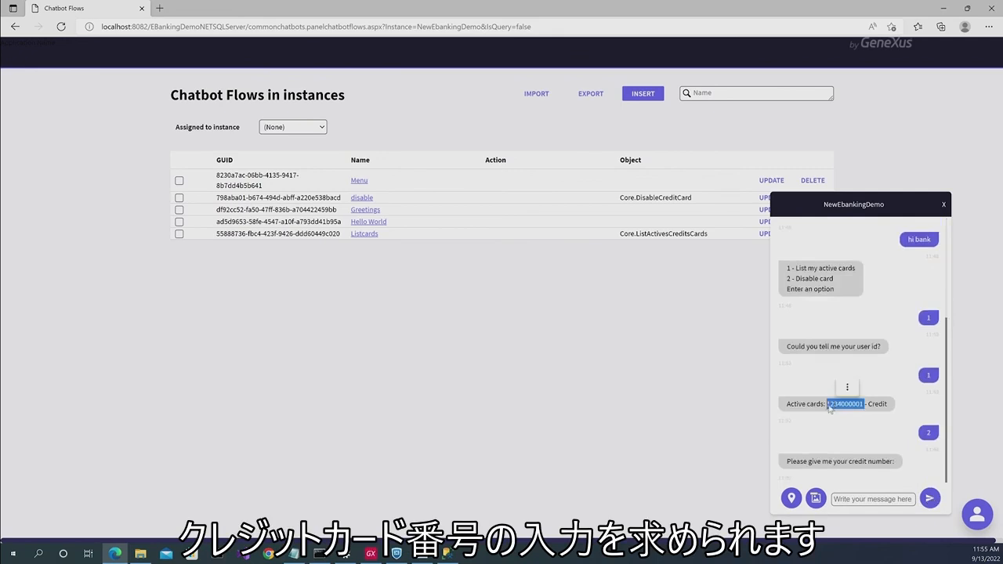
key("ctrl+c")
left_click(884, 499)
key("ctrl+v")
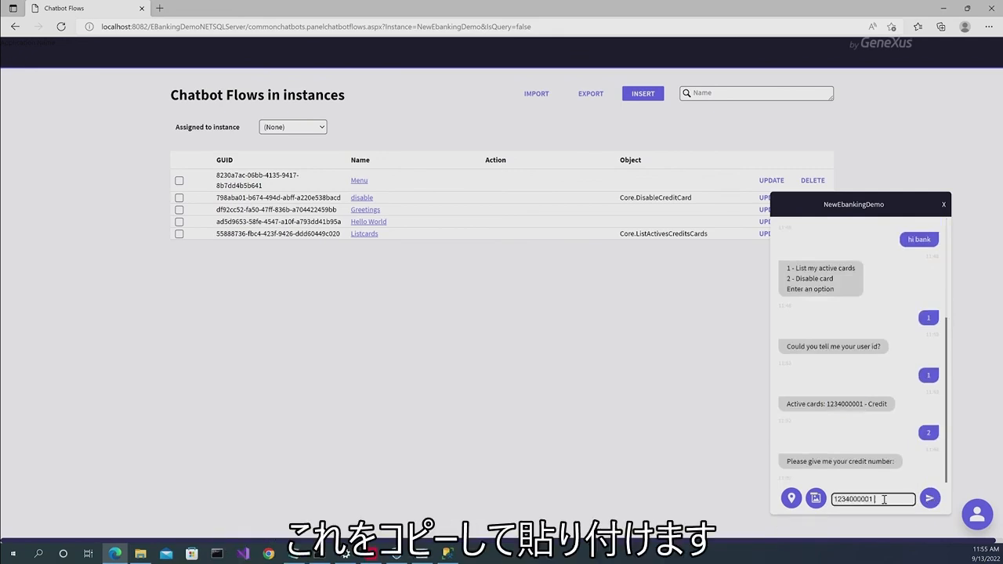
left_click(932, 501)
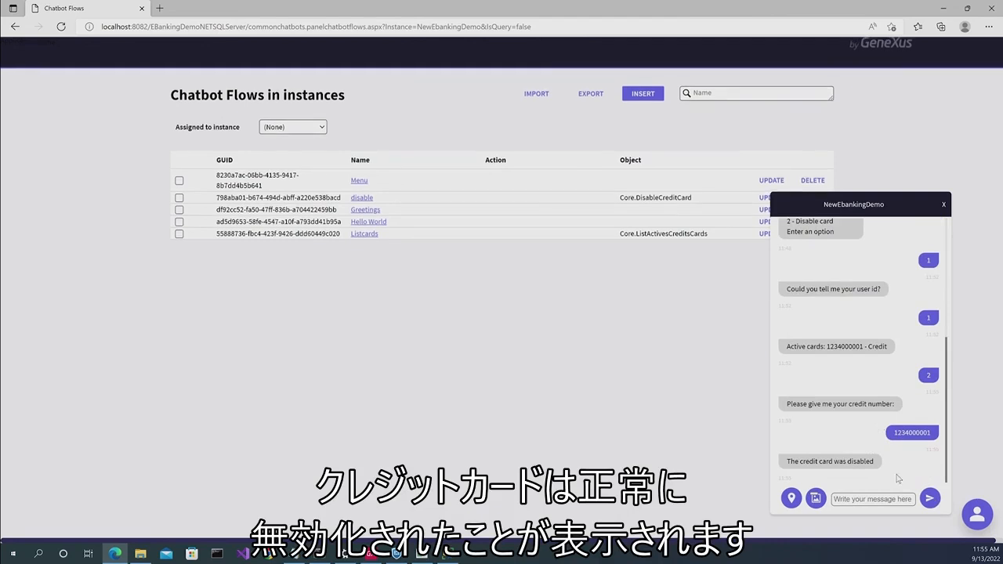
- Request the active card list again by sending option "1" in the chat
left_click(882, 499)
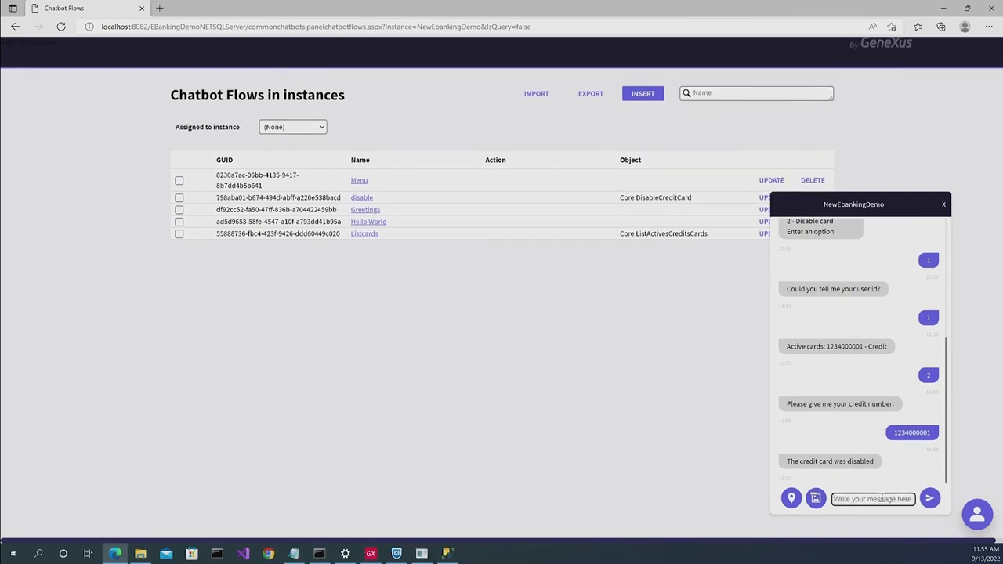
type("1")
left_click(930, 499)
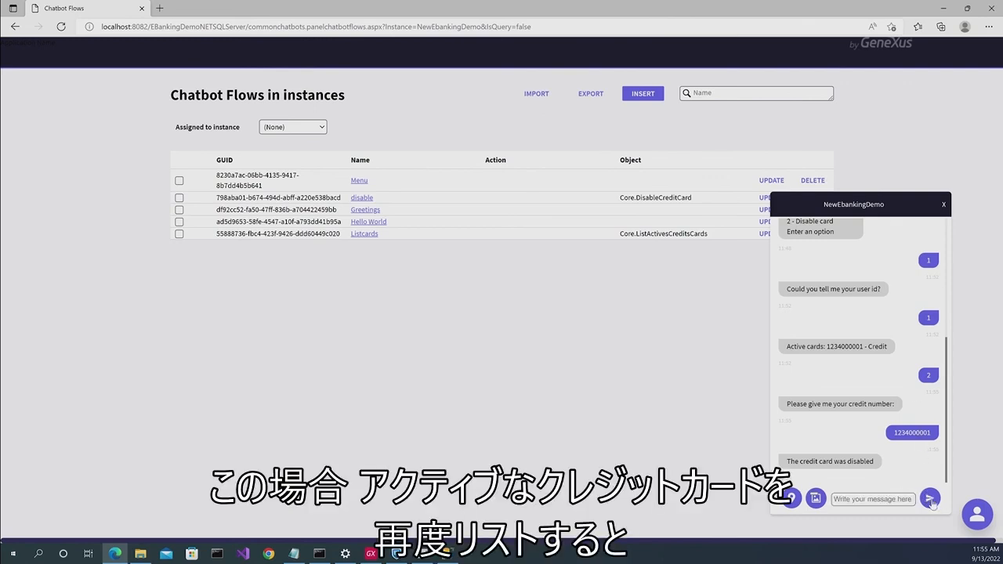